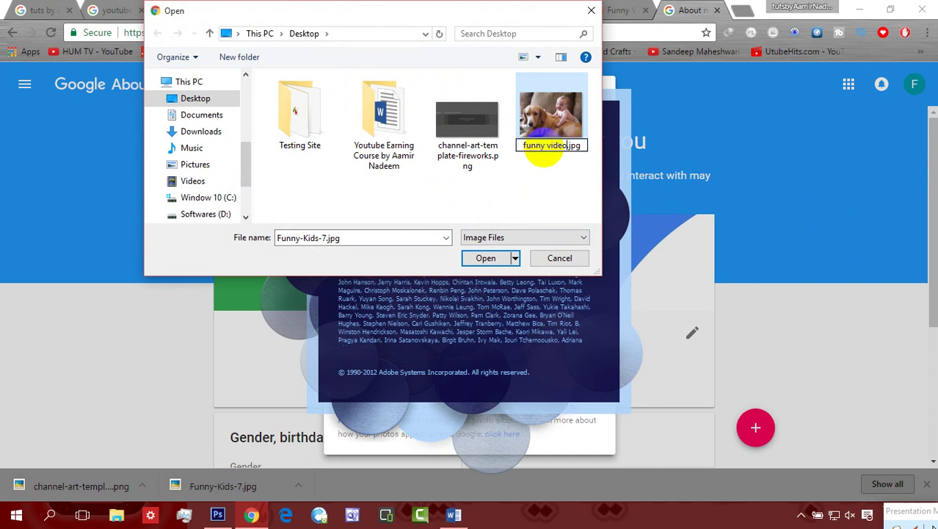
Step: Rename the desktop photo as funny videos.jpg and open it for upload as the profile photo
type("funny videos")
key("Return")
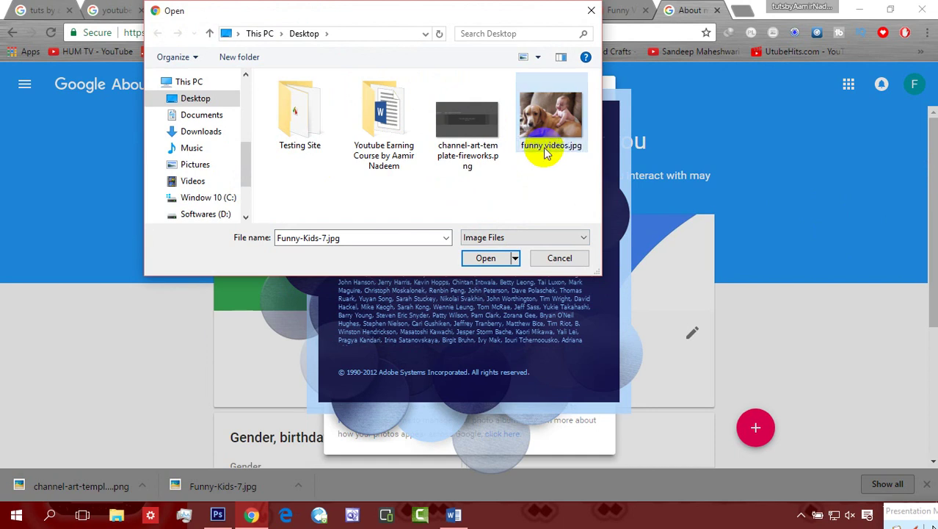
left_click(489, 257)
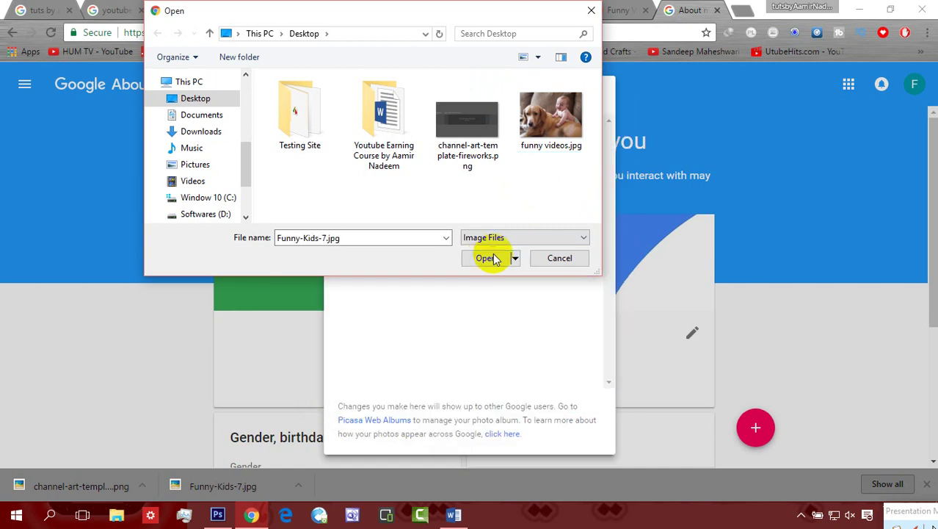
left_click(561, 266)
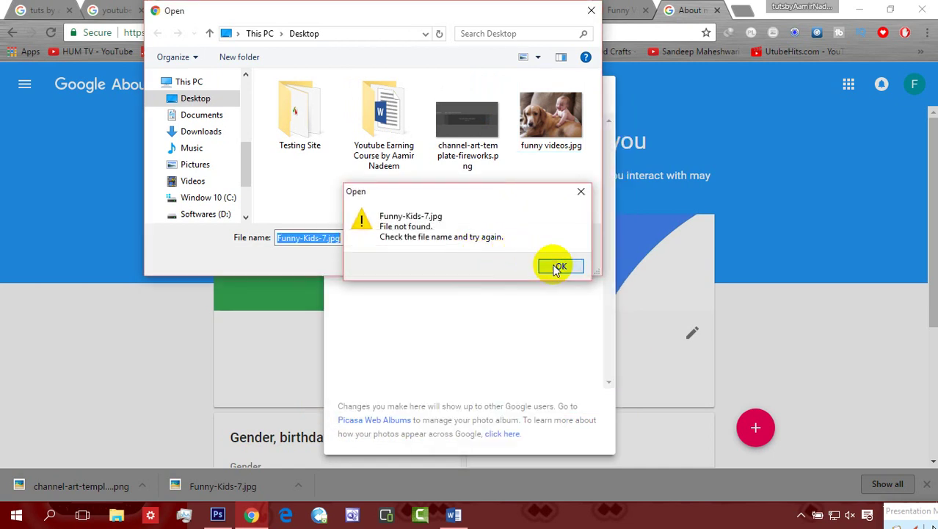
left_click(547, 139)
left_click(486, 257)
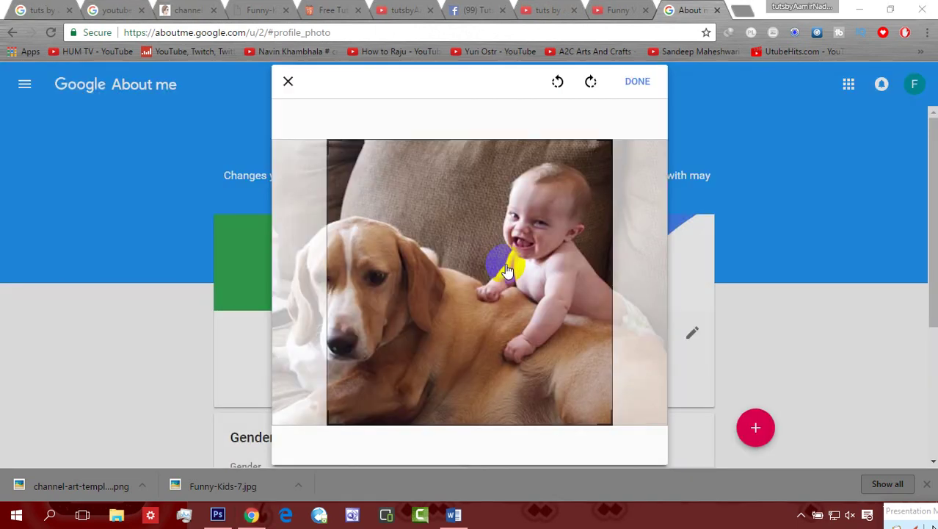
Step: Save the profile photo with the crop shifted toward the dog's side, and reload the YouTube channel page
left_click_drag(502, 262, 429, 236)
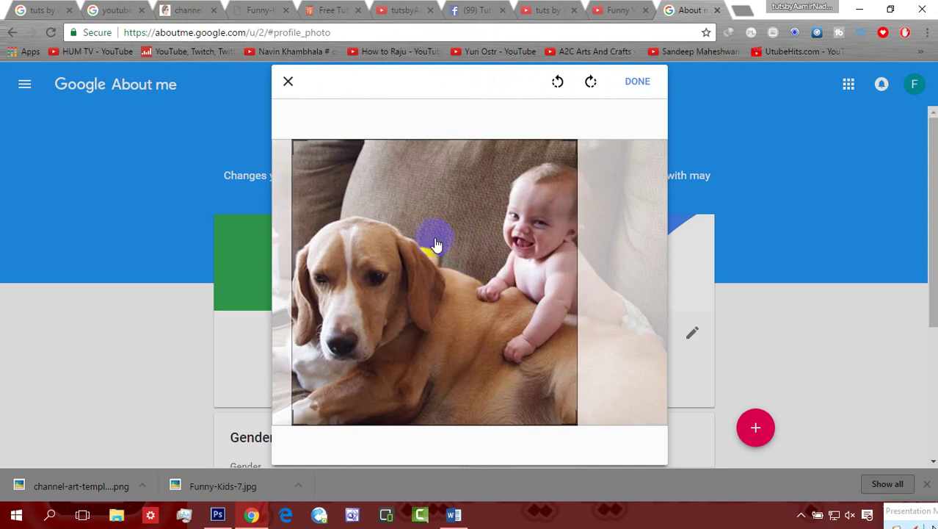
left_click(637, 83)
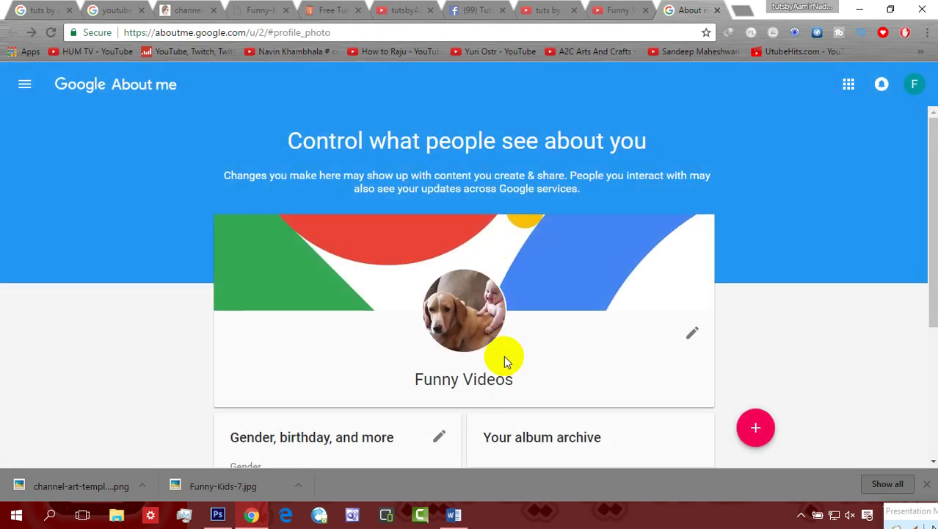
left_click(718, 12)
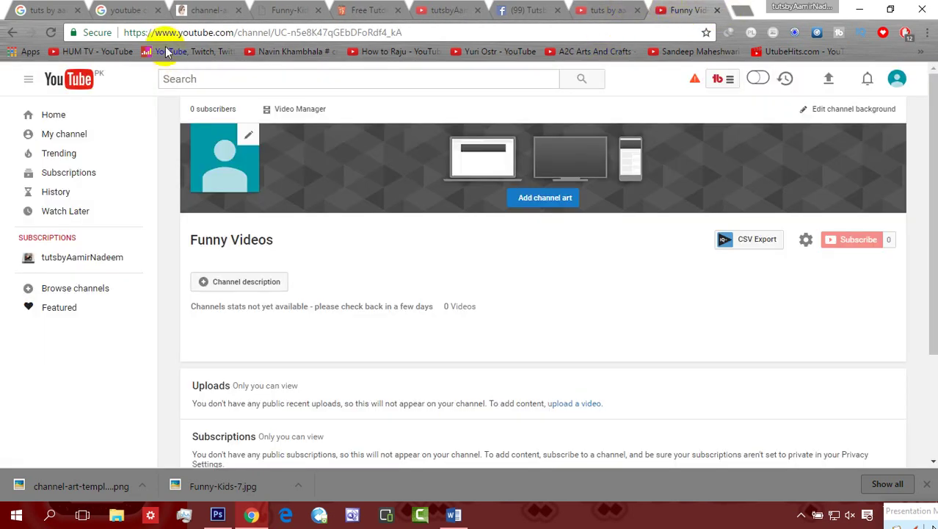
left_click(52, 33)
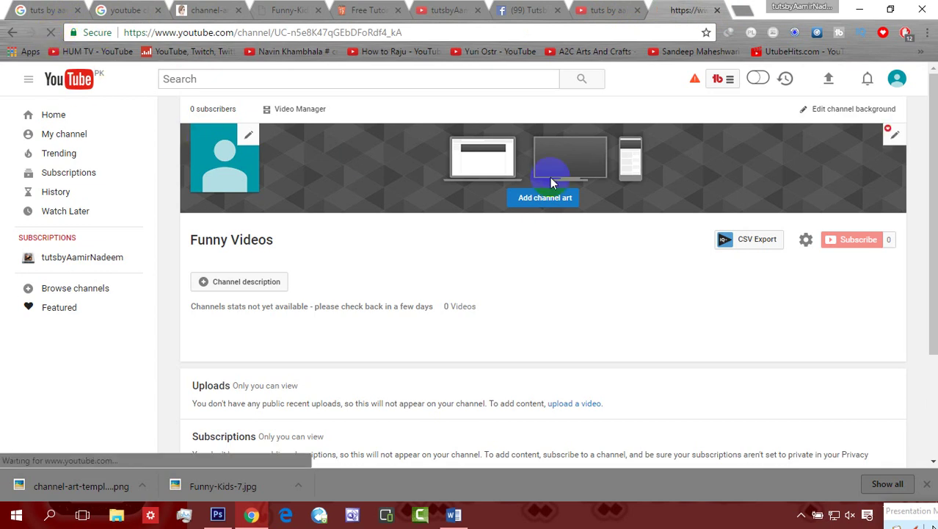
Step: Open the channel-art-template-fireworks.png file from the desktop in Photoshop, accepting the loss of Fireworks data
left_click(864, 6)
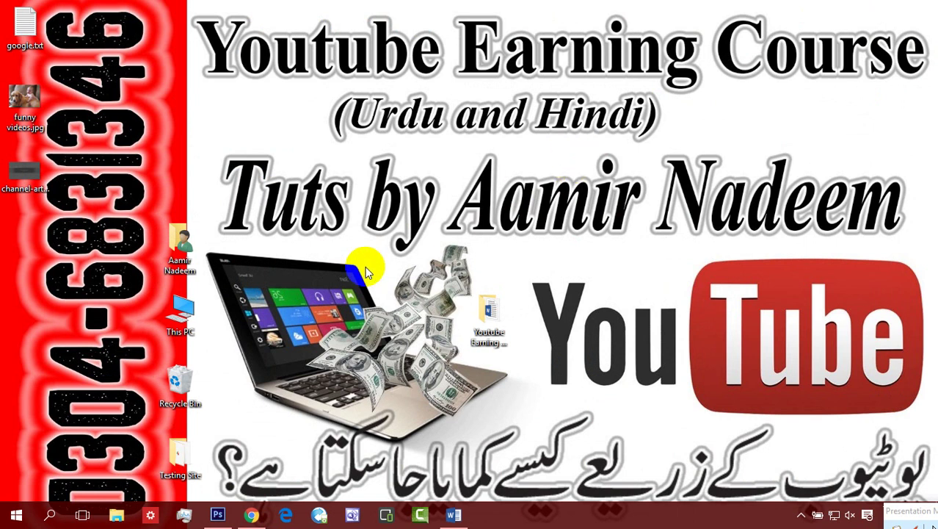
left_click_drag(25, 172, 354, 270)
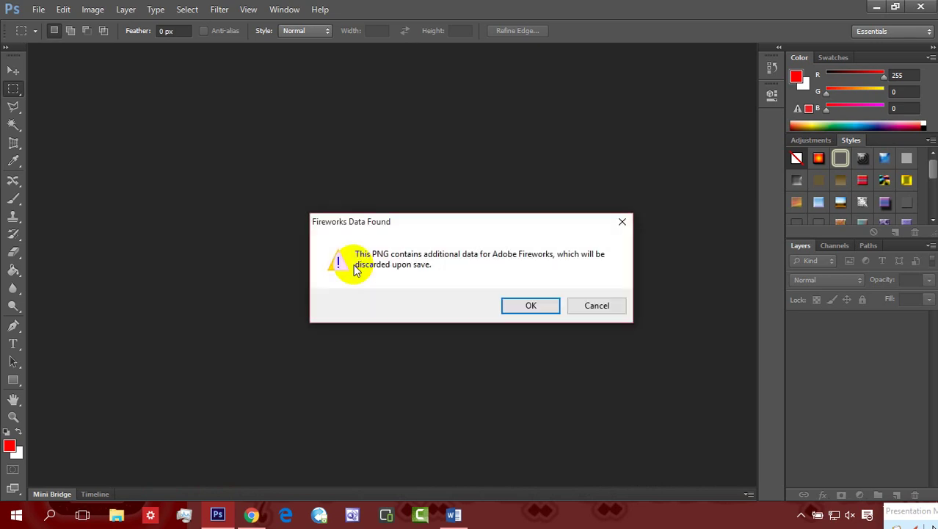
left_click(535, 309)
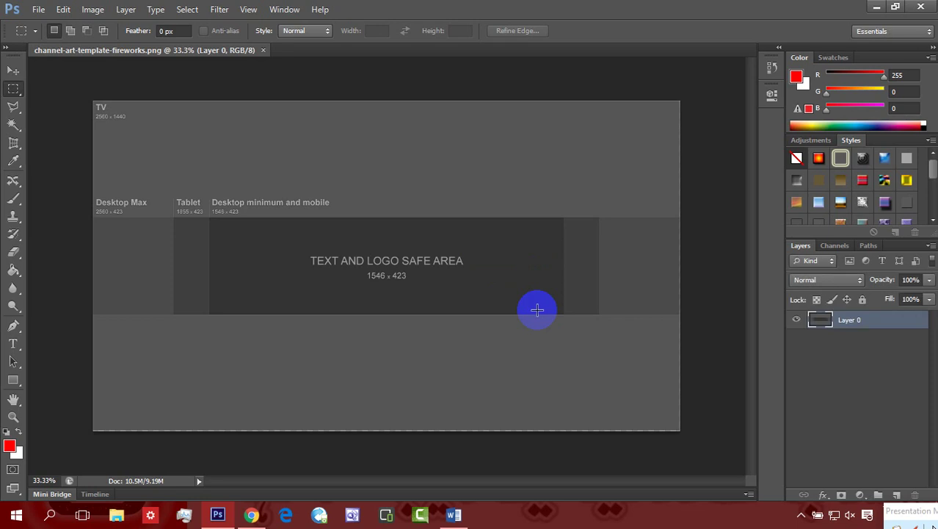
Step: Copy the whole template into a new transparent 2560 x 1440 pixel document and close the original template file
key("v")
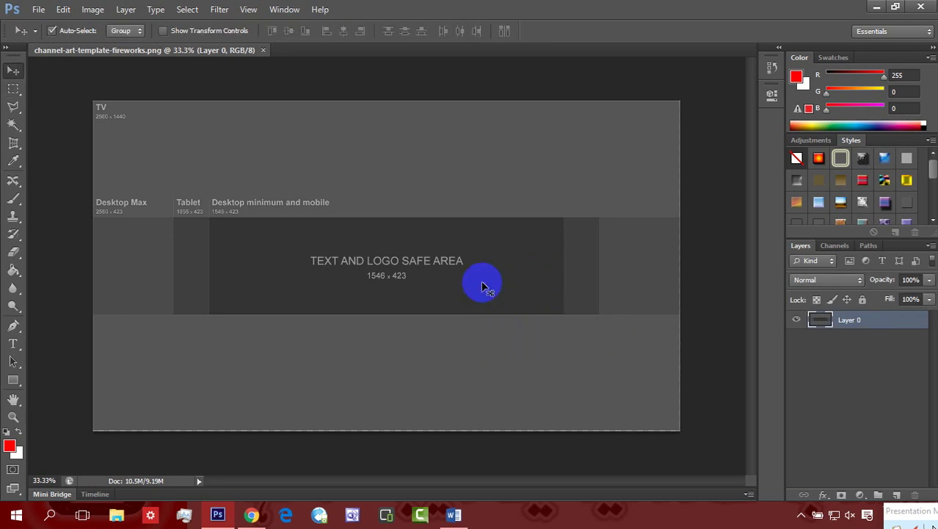
key("ctrl+a")
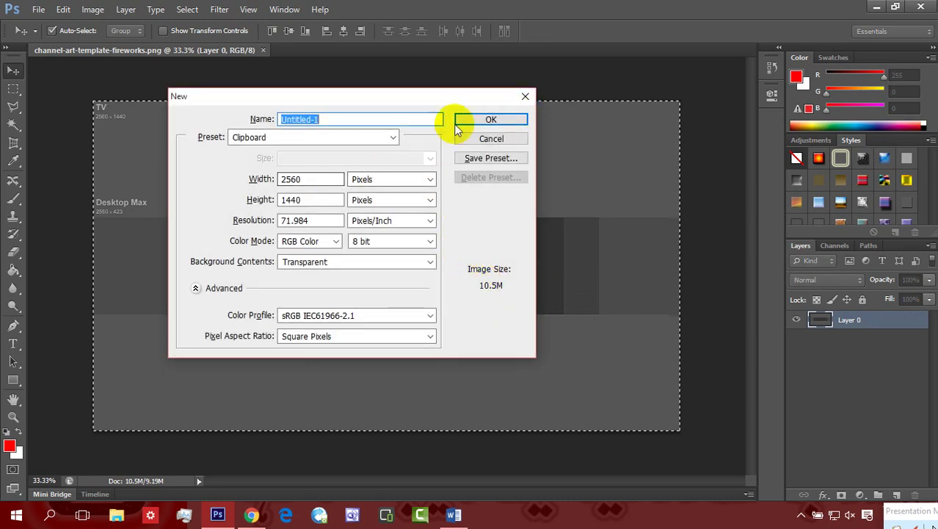
left_click(492, 119)
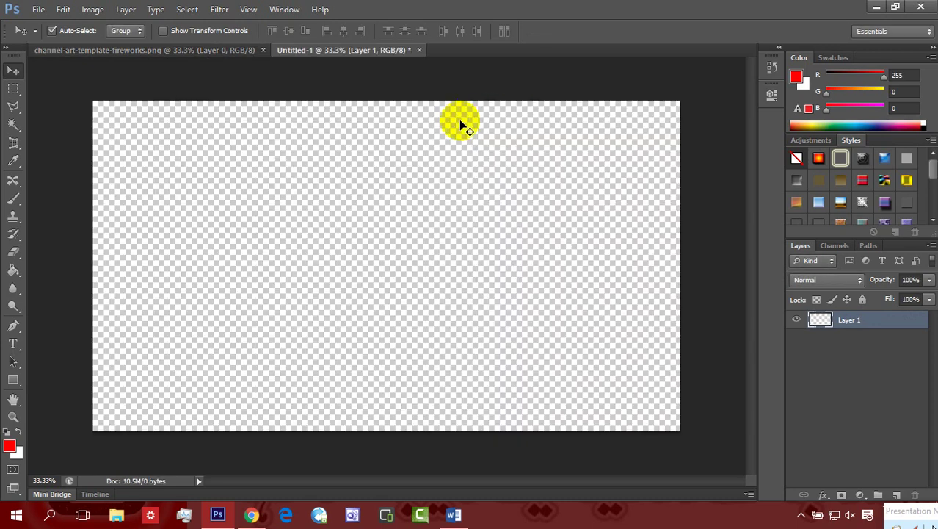
key("ctrl+v")
left_click(220, 50)
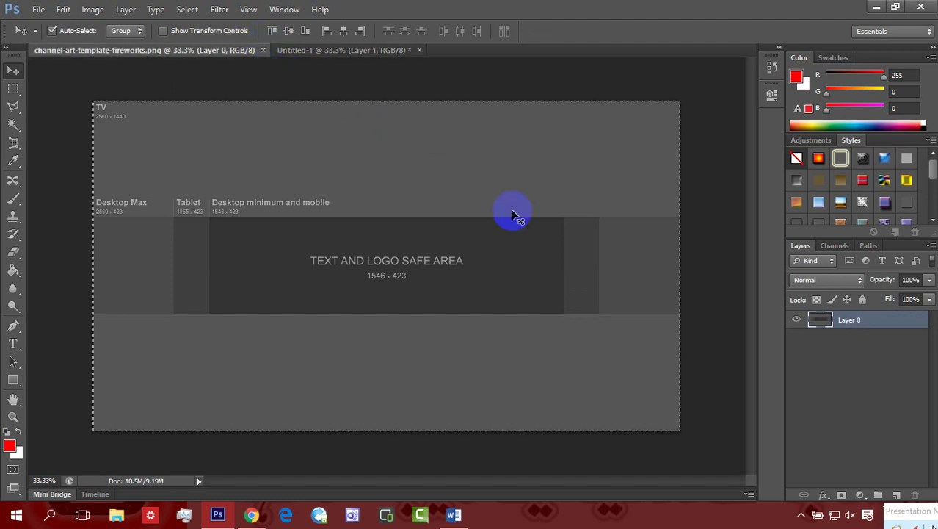
left_click(263, 50)
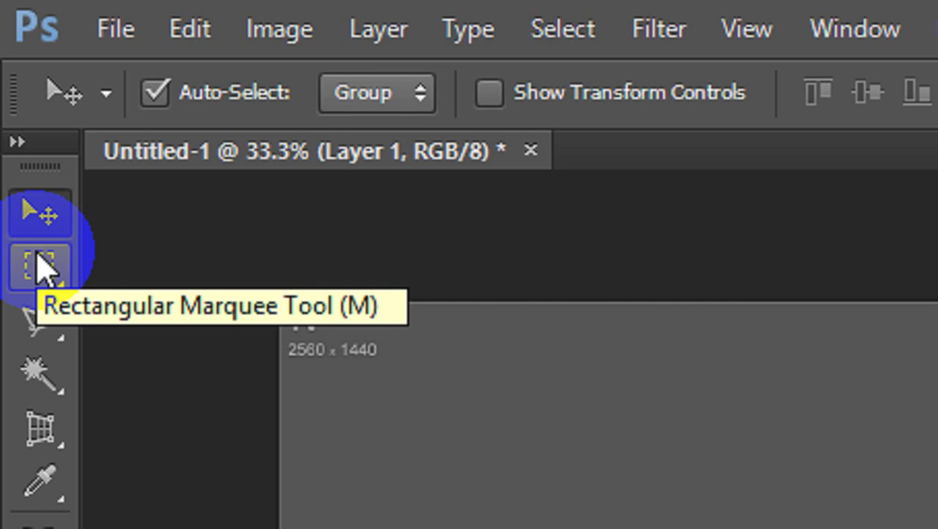
Step: Select the rectangle holding the TV, Desktop Max, Tablet and Desktop minimum labels above the band and delete it
left_click(40, 268)
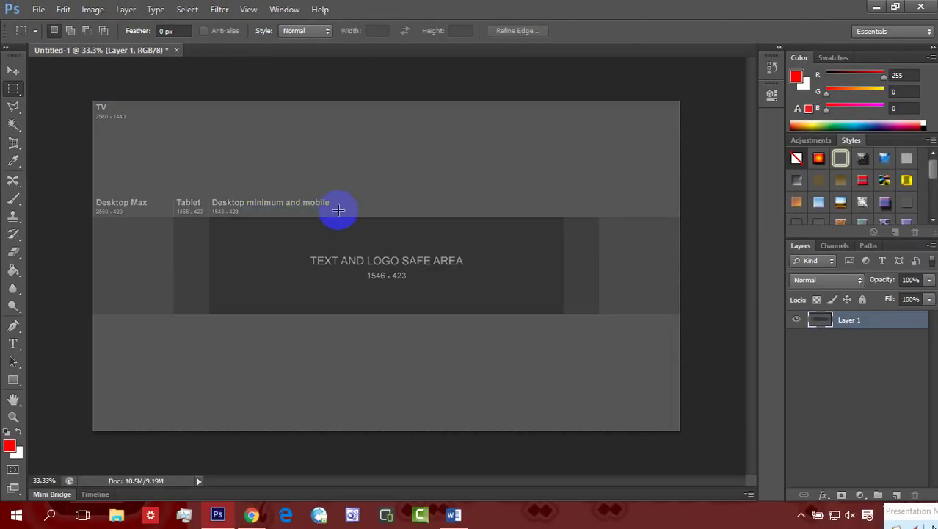
left_click_drag(332, 216, 10, 90)
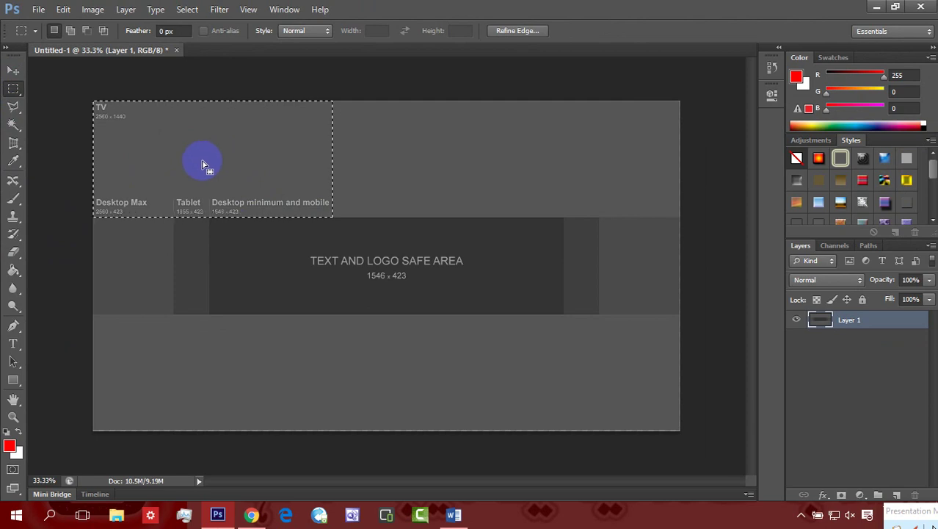
key("Delete")
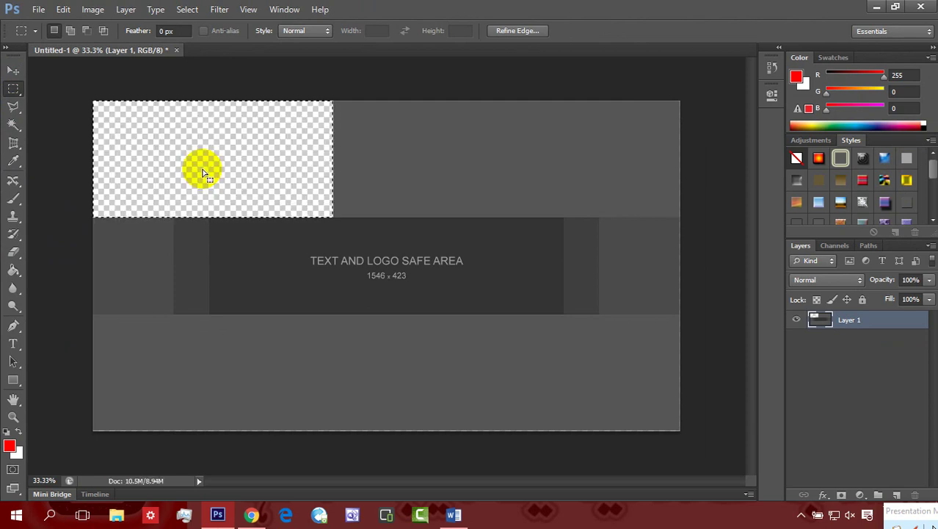
Step: Fill the cleared label area with the gray sampled from the surrounding TV background, and remove the selection
key("i")
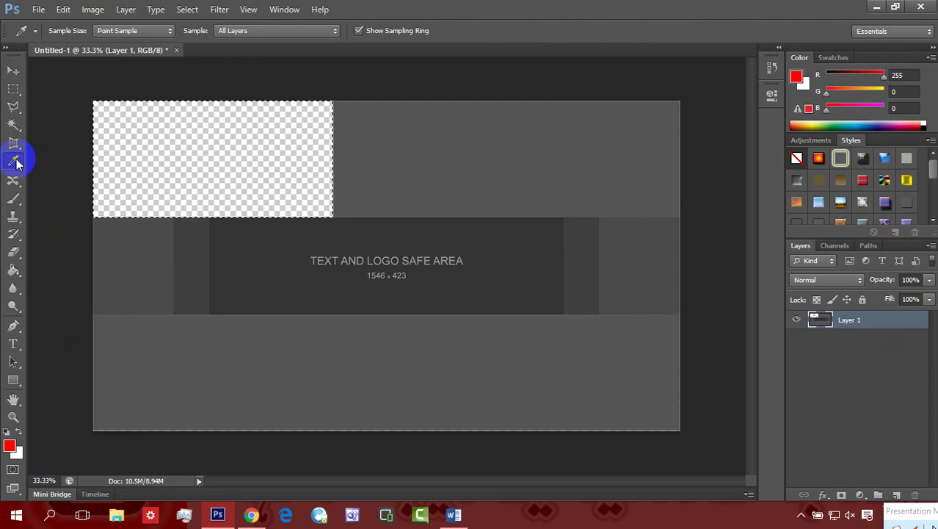
right_click(16, 163)
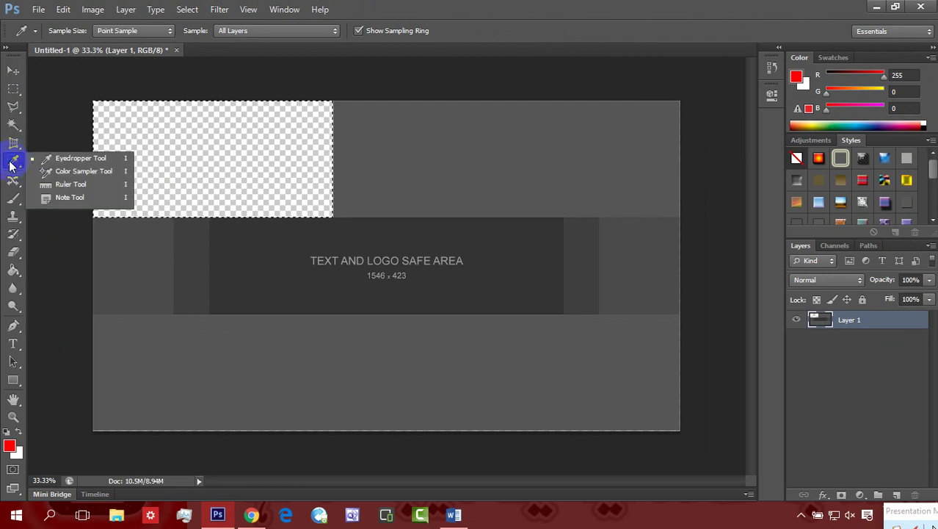
left_click(13, 161)
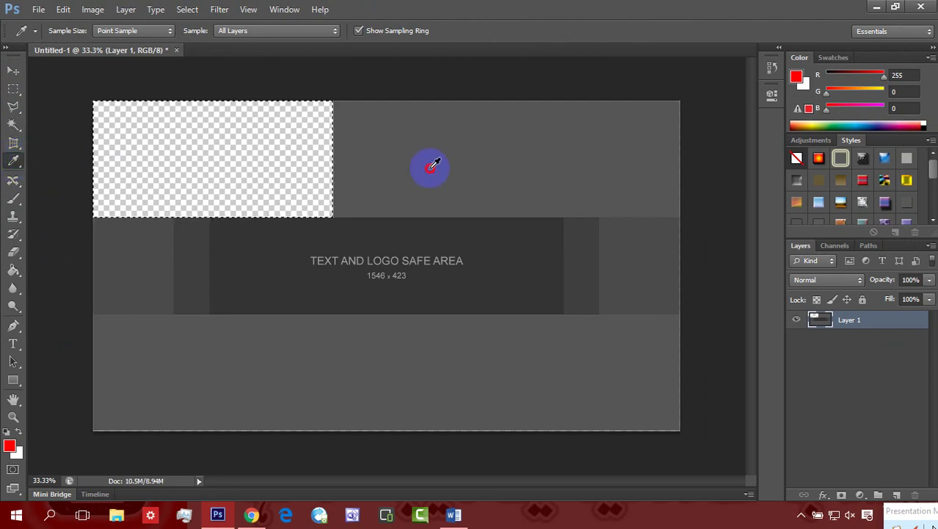
left_click(428, 158)
key("g")
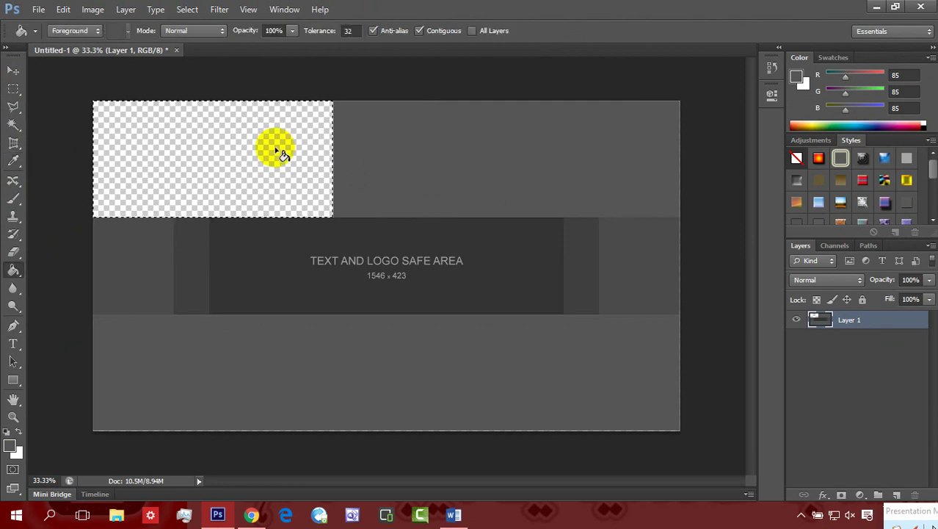
left_click(277, 152)
key("ctrl+d")
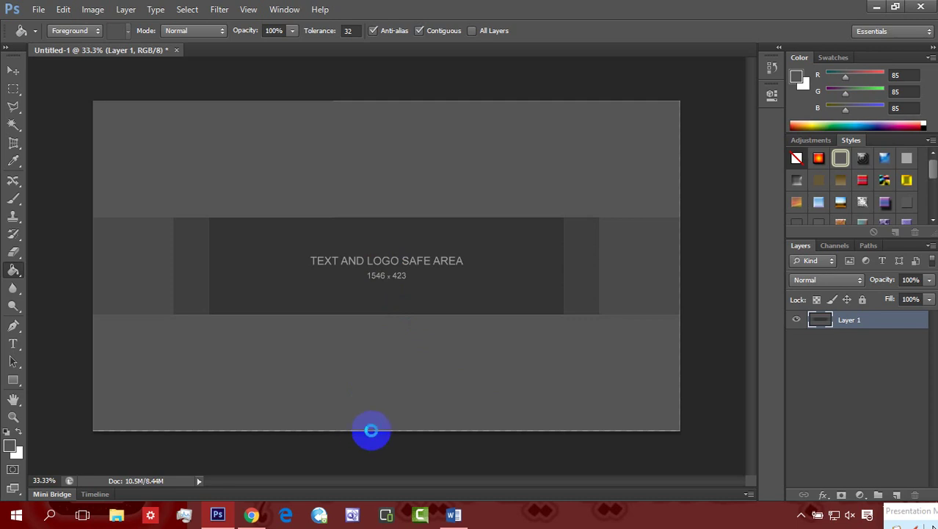
left_click(376, 428)
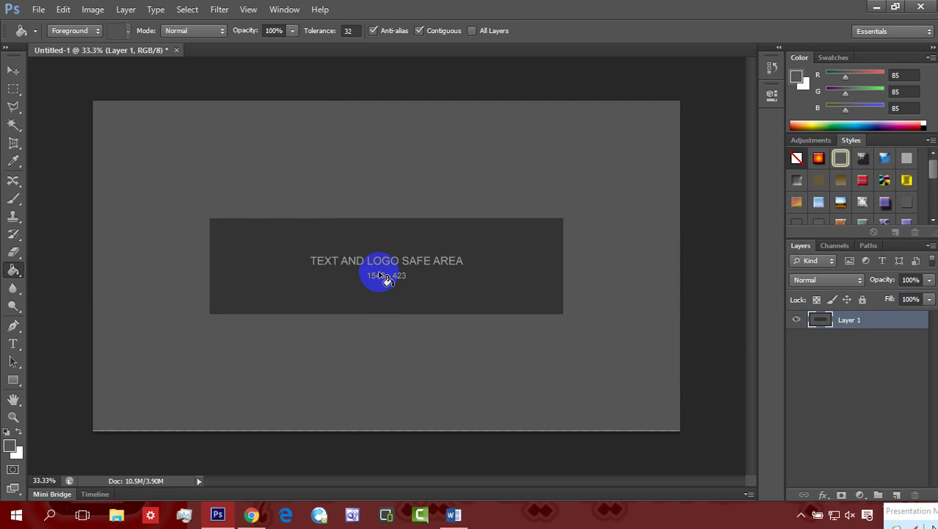
left_click(380, 276)
key("z")
left_click(13, 71)
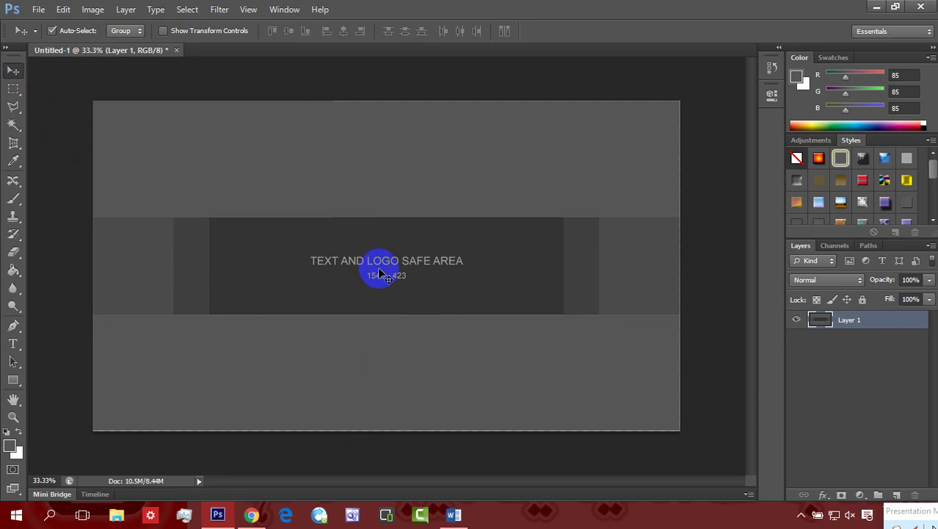
Step: Select a rectangle around the TEXT AND LOGO SAFE AREA wording and its dimensions and delete it
key("m")
left_click_drag(298, 240, 497, 301)
key("Delete")
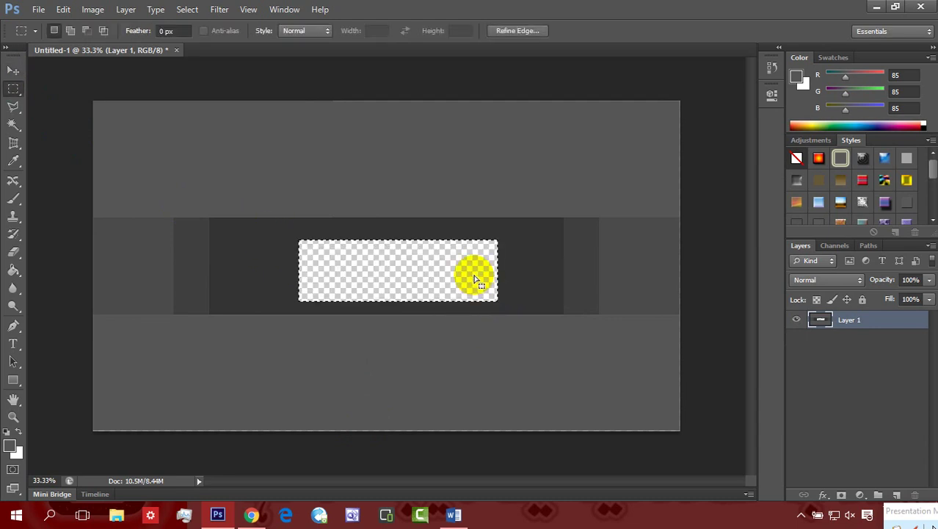
left_click(498, 286)
Step: Fill the cleared rectangle with the dark gray sampled from the safe area using the Paint Bucket, and remove the selection
key("i")
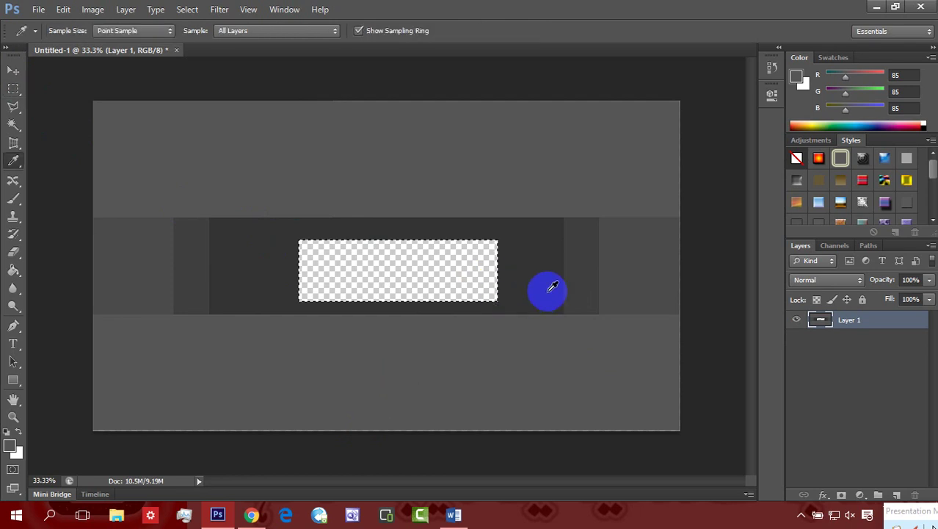
left_click(529, 258)
key("g")
left_click(420, 279)
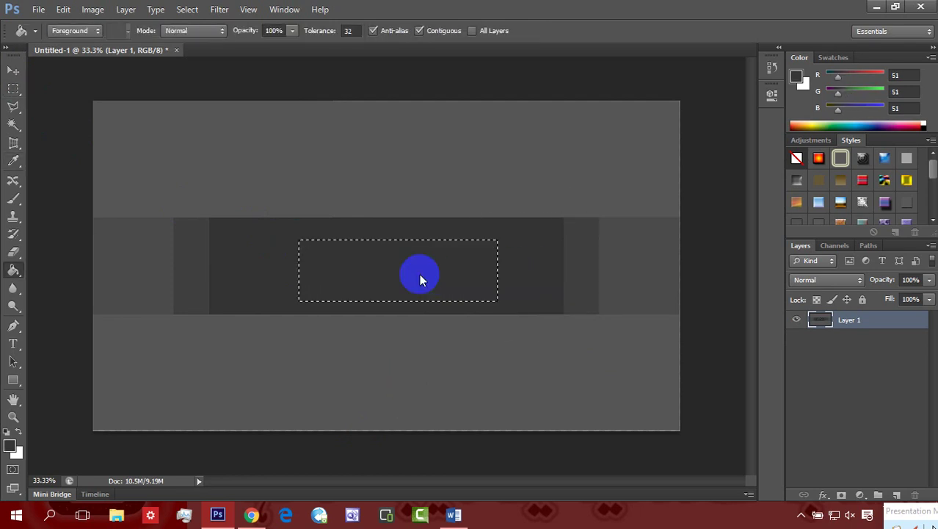
right_click(13, 269)
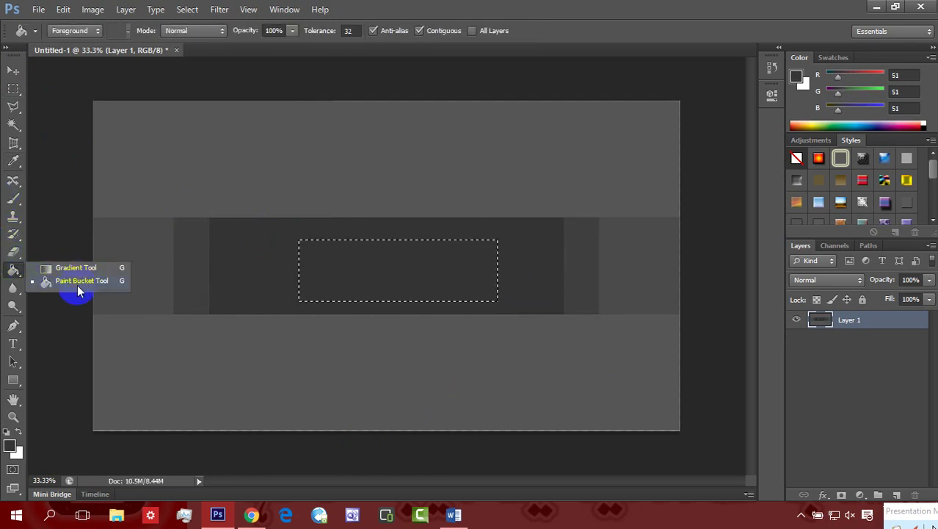
left_click(408, 270)
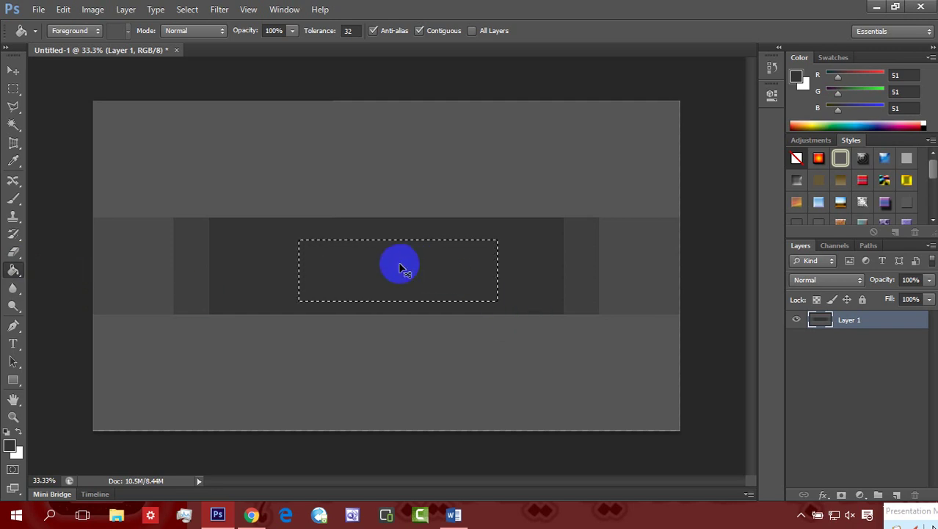
key("ctrl+d")
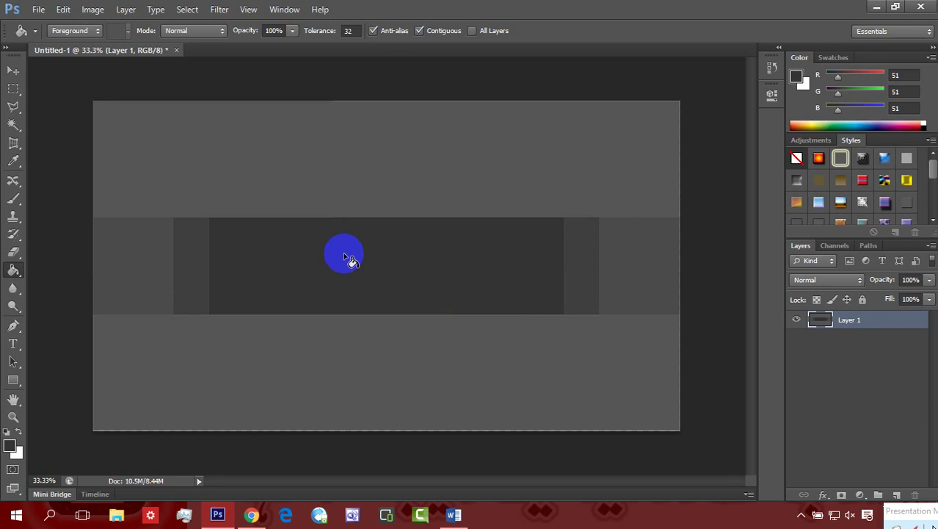
Step: Add the text "Funny Videos" in the dark safe area with the Type tool
key("t")
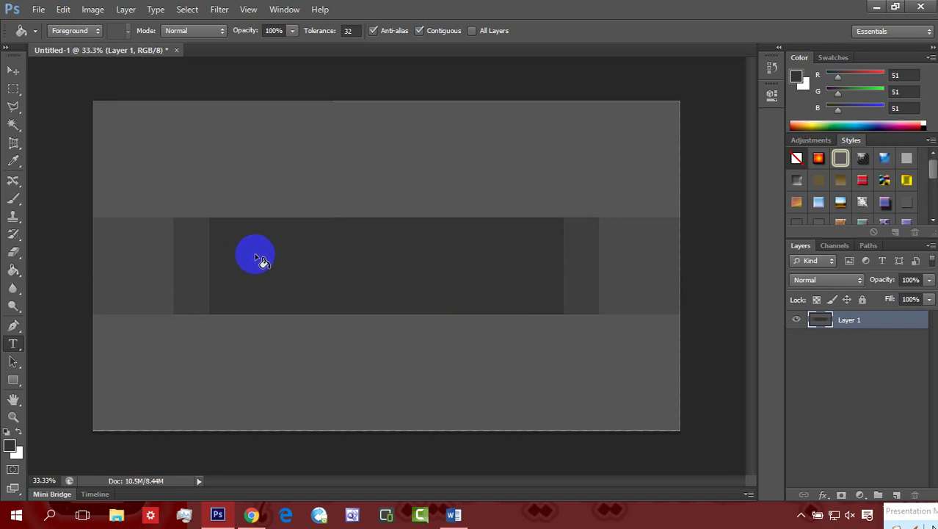
key("i")
key("e")
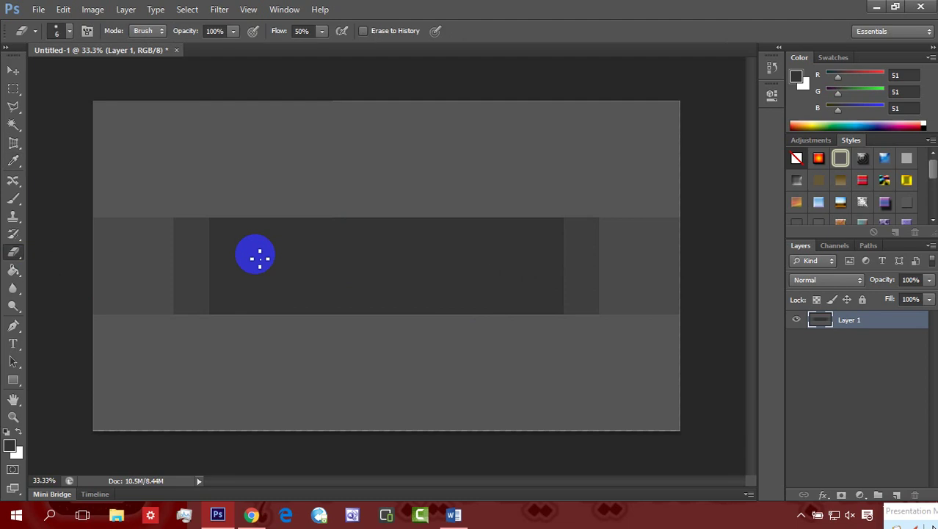
key("t")
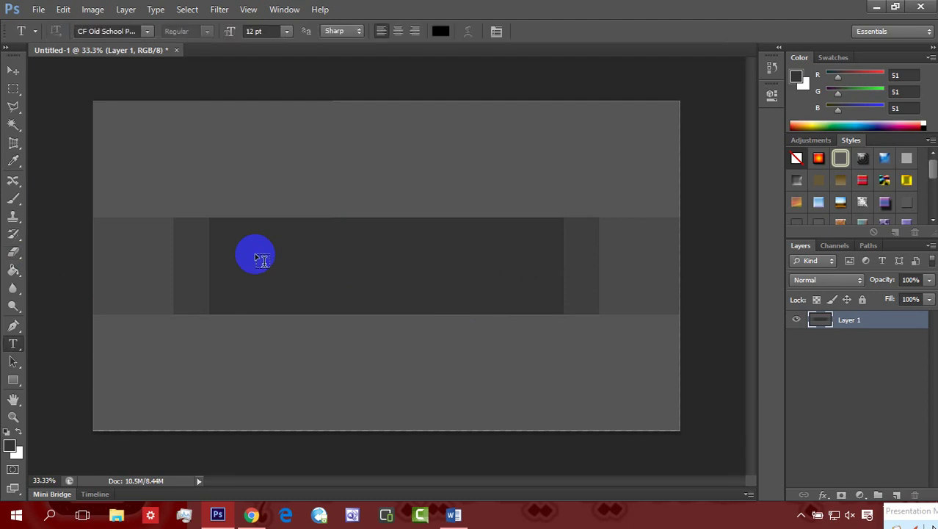
left_click(257, 255)
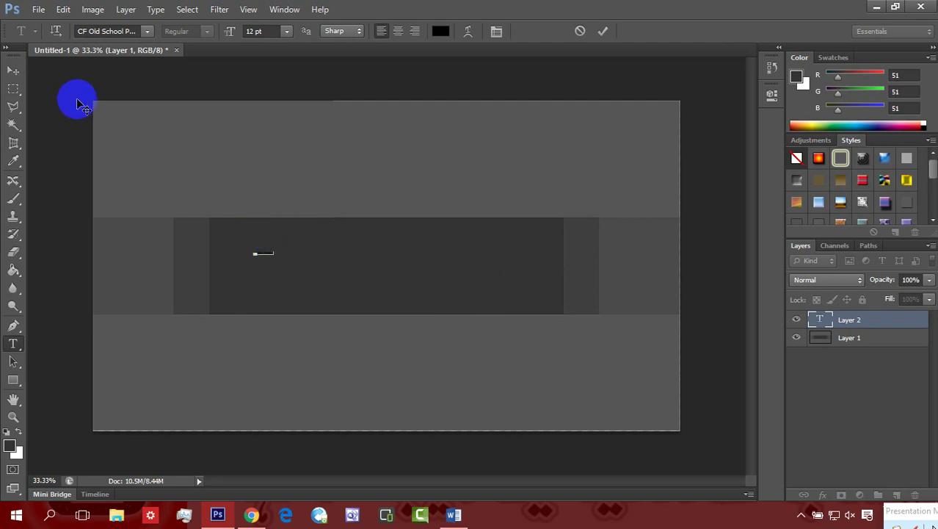
left_click(12, 71)
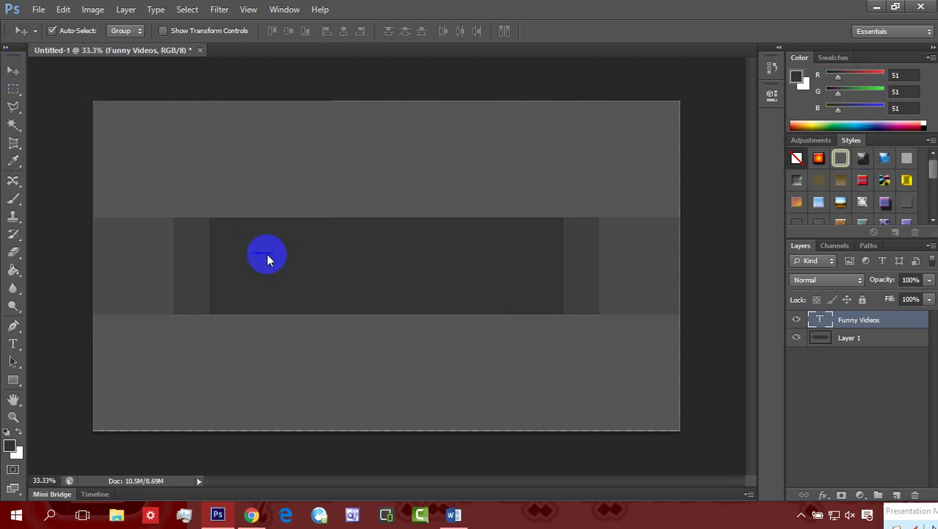
Step: Scale the Funny Videos text to about 1710% with Free Transform and center it within the dark safe area
key("ctrl+t")
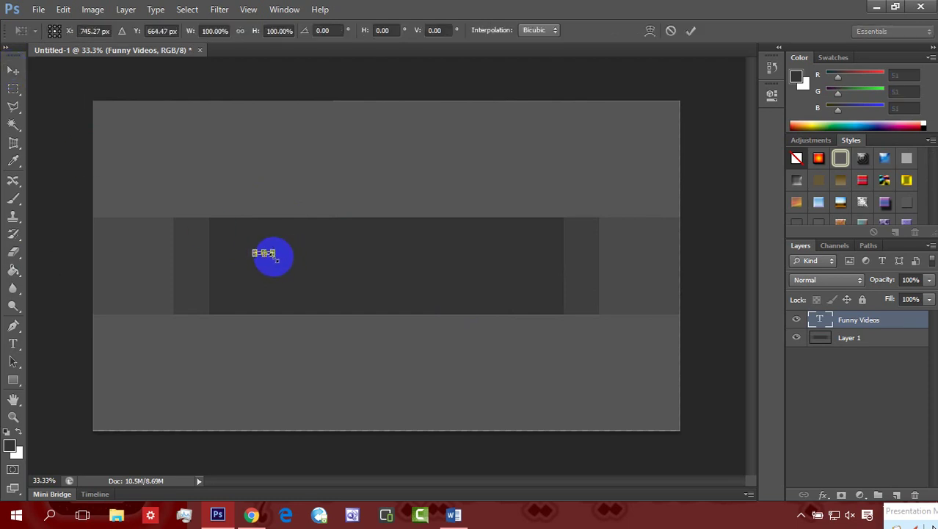
left_click_drag(276, 259, 541, 341)
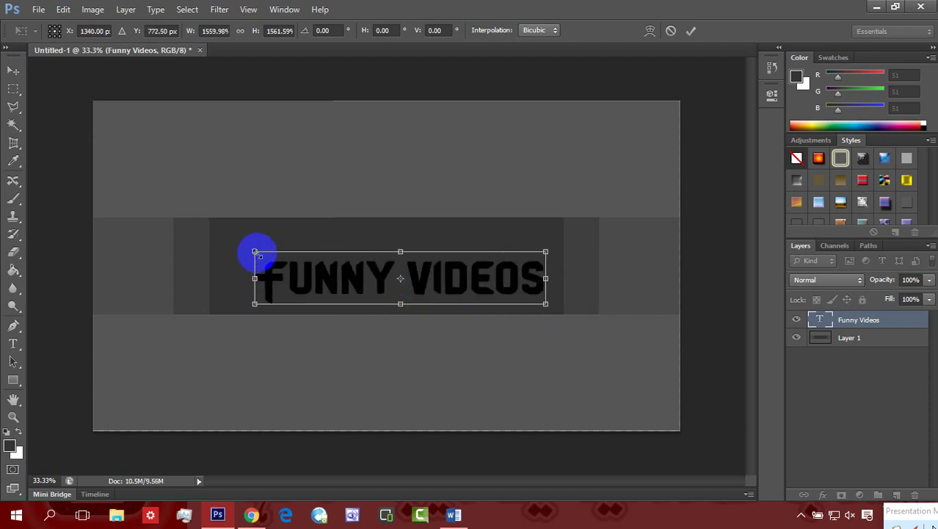
left_click_drag(255, 252, 228, 227)
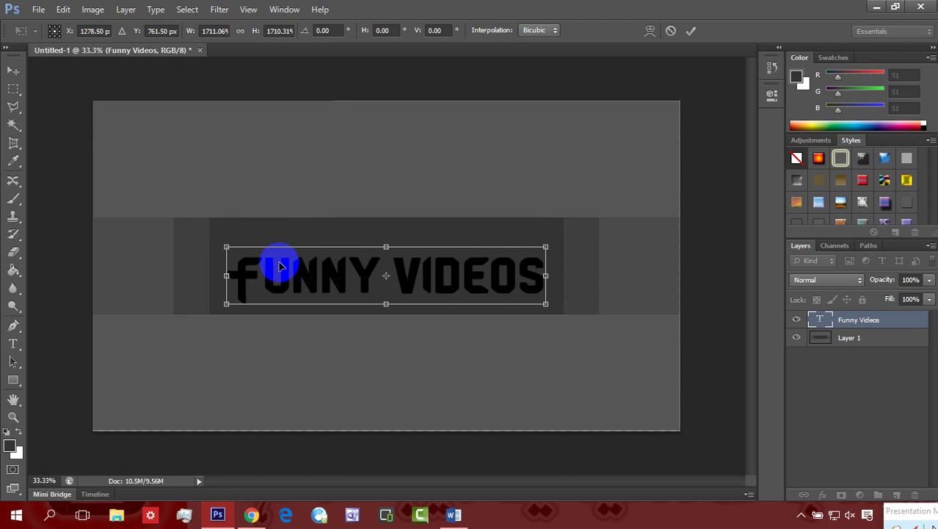
key("Return")
left_click_drag(310, 268, 313, 273)
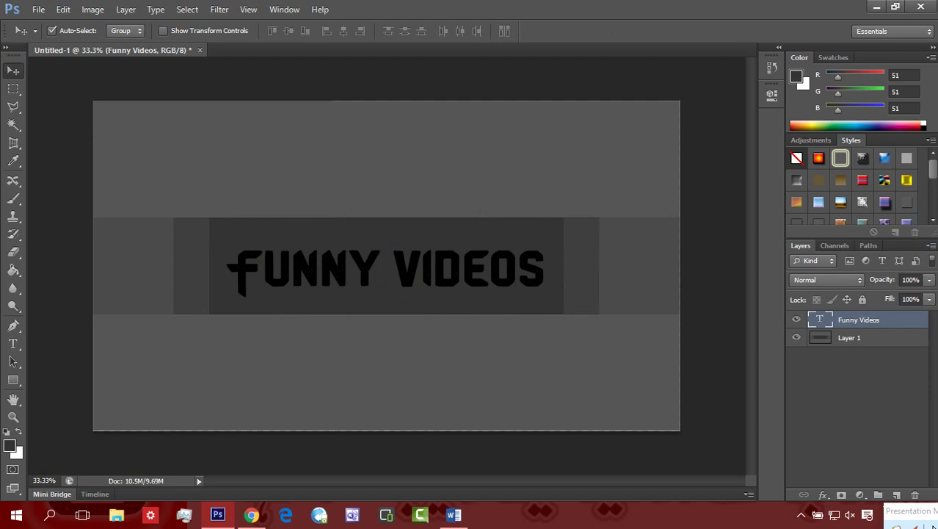
Step: Apply the preset style with a light outline-like outer glow to the Funny Videos text and accept its Outer Glow settings
left_click_drag(933, 169, 930, 204)
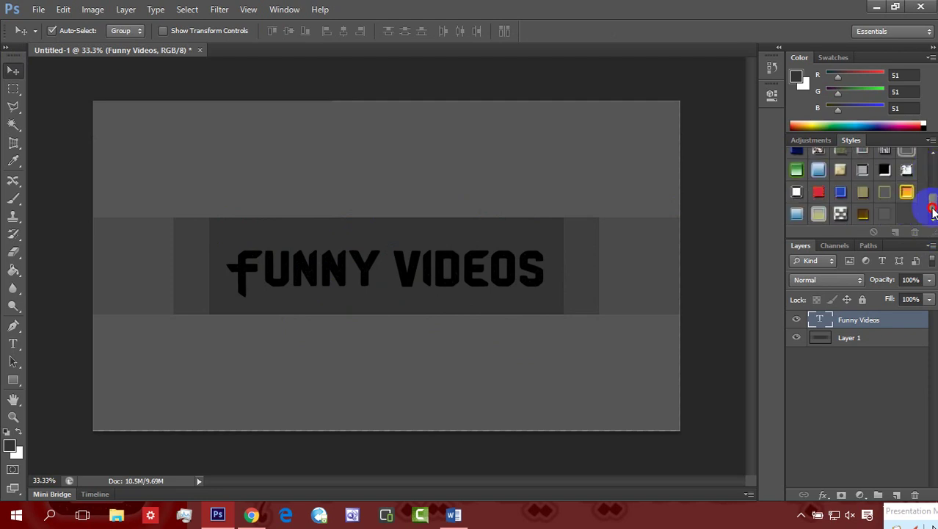
left_click(881, 213)
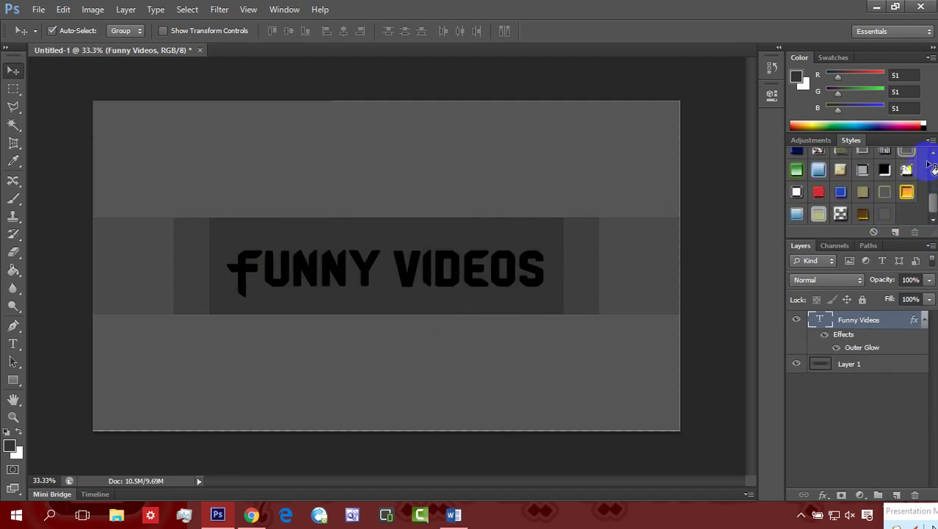
left_click(907, 151)
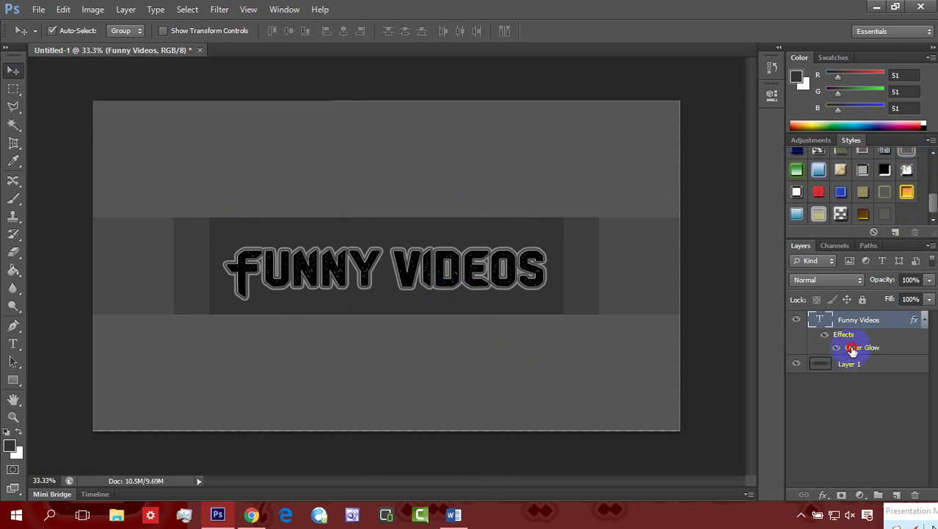
double_click(885, 351)
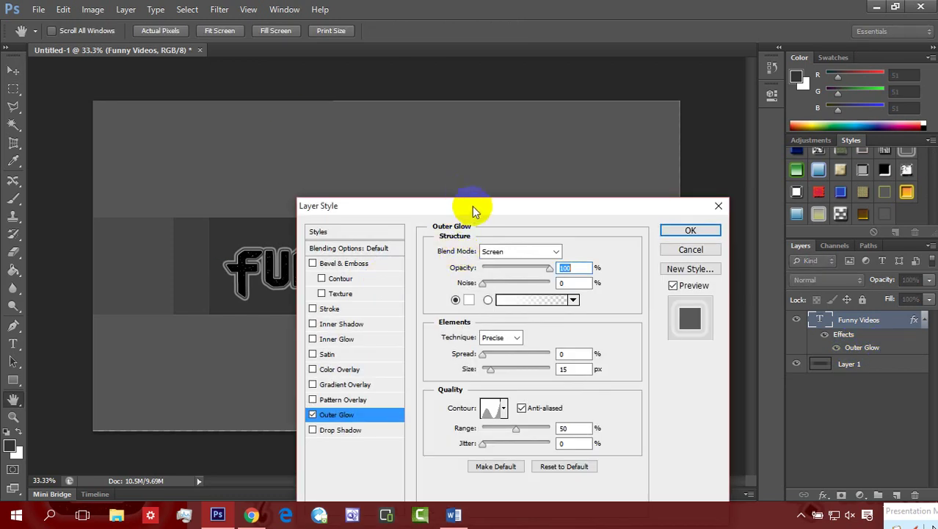
left_click_drag(477, 210, 652, 88)
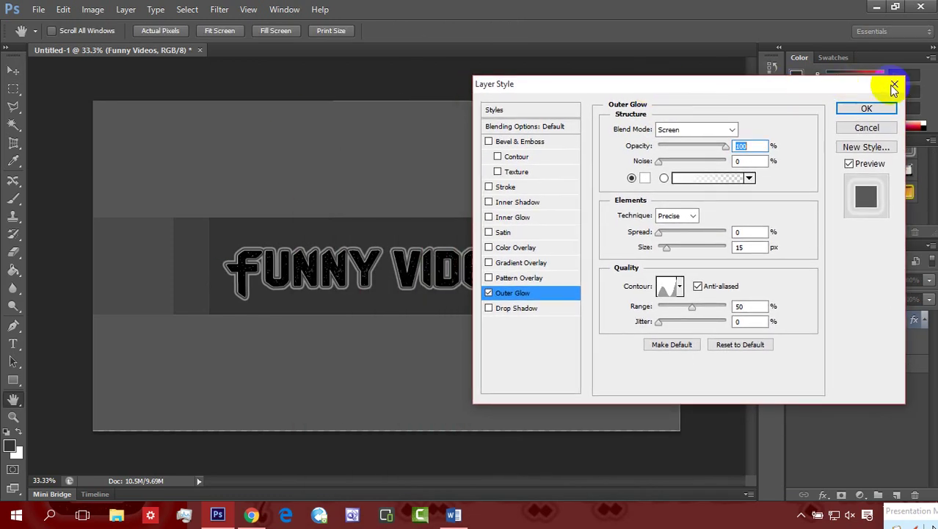
key("Return")
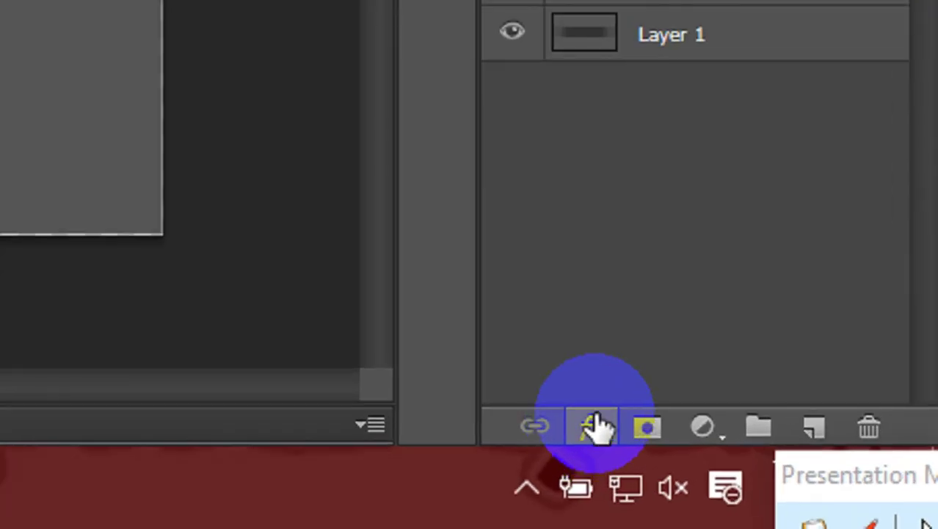
Step: Add an Inner Glow to the Funny Videos text through the Blending Options and set its color to bright red
left_click(823, 495)
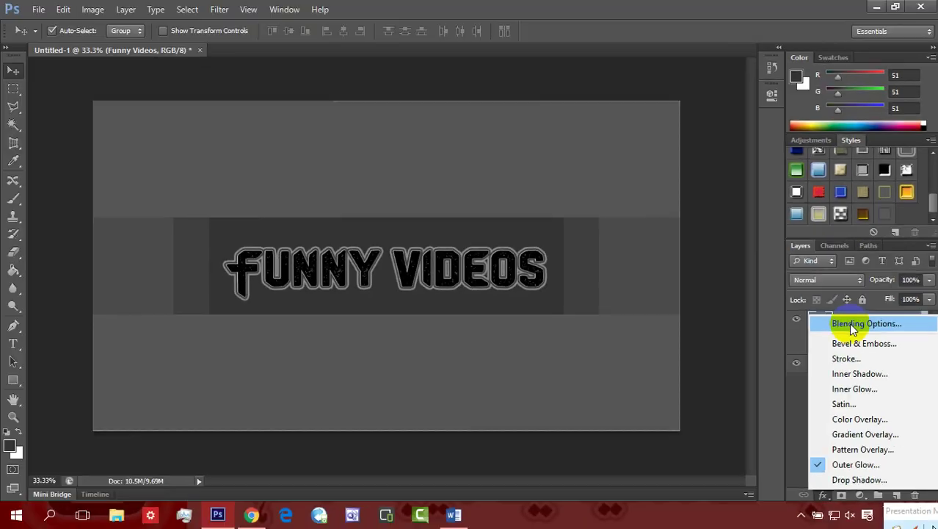
left_click(683, 147)
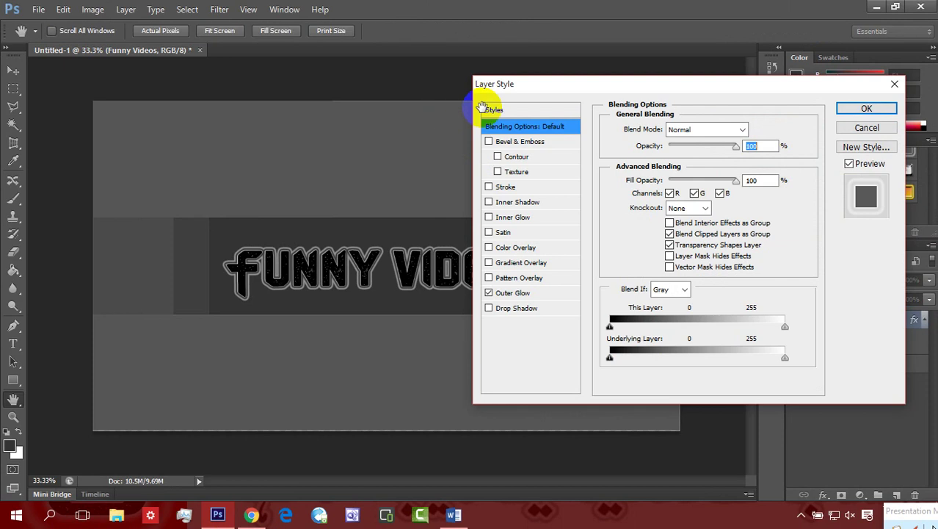
left_click_drag(588, 85, 621, 78)
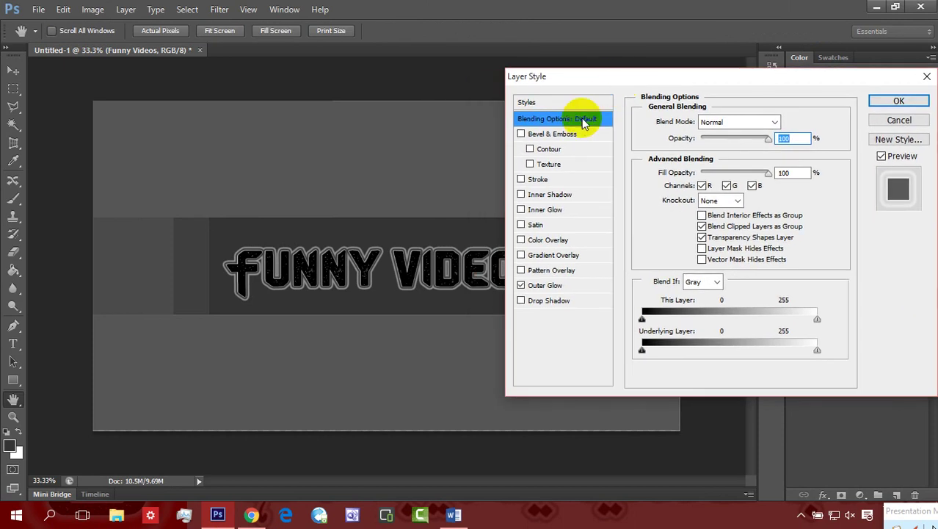
left_click(522, 195)
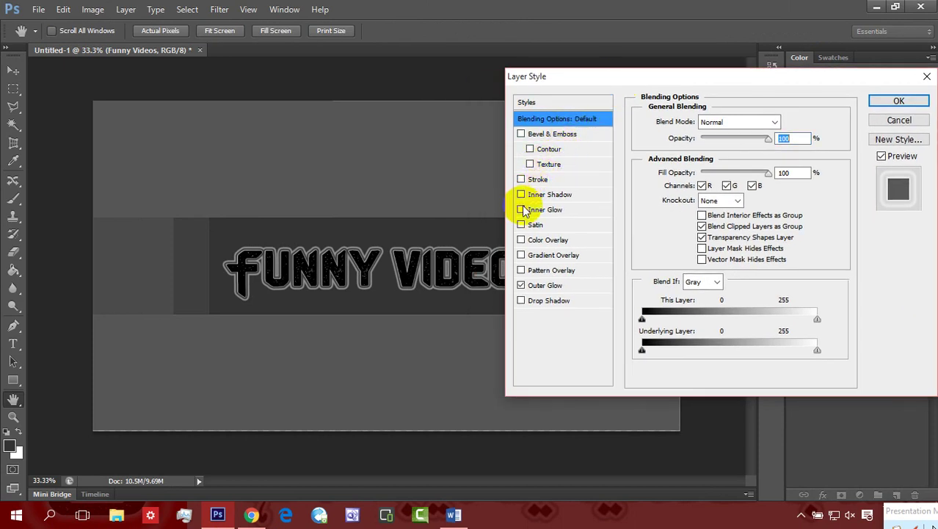
left_click(522, 210)
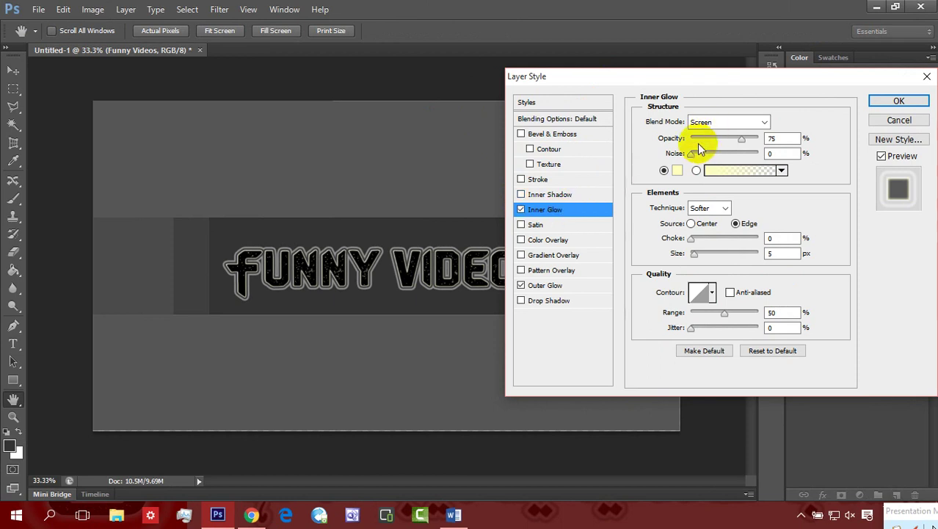
left_click(677, 171)
left_click(459, 171)
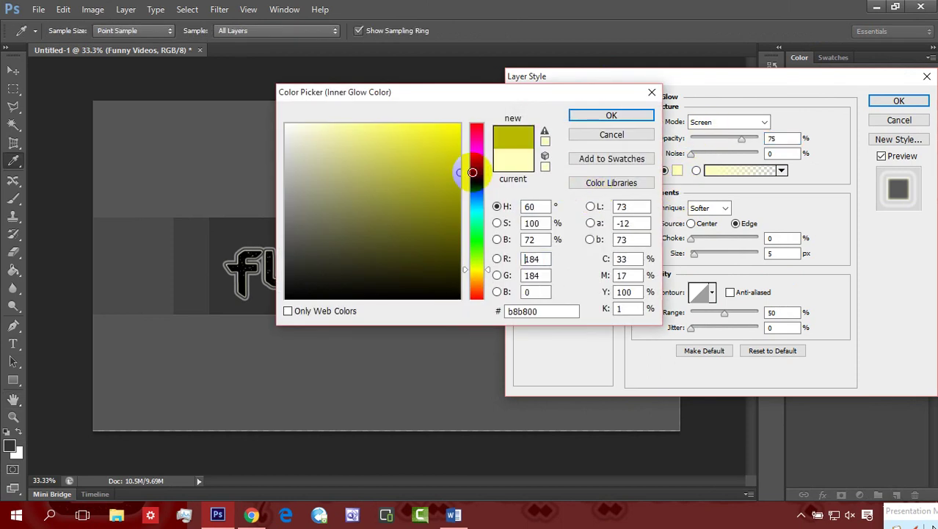
left_click_drag(476, 161, 454, 137)
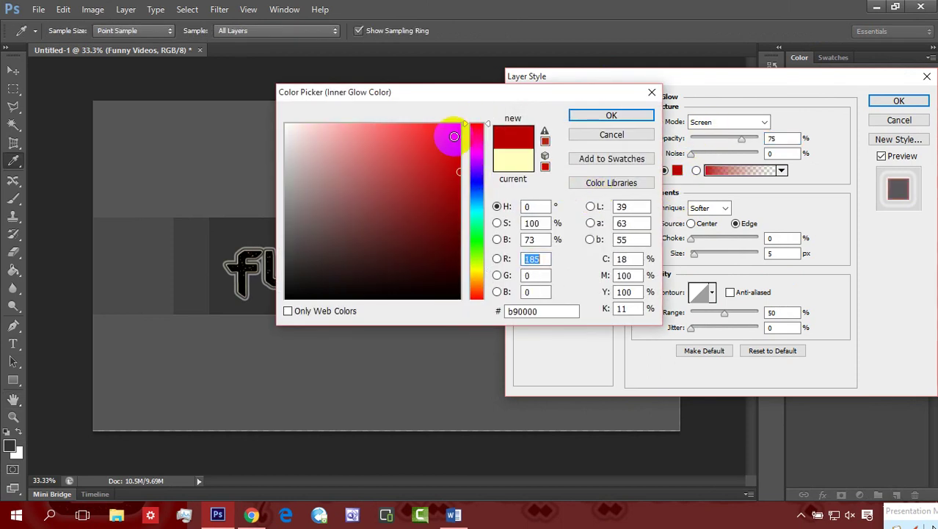
left_click(573, 114)
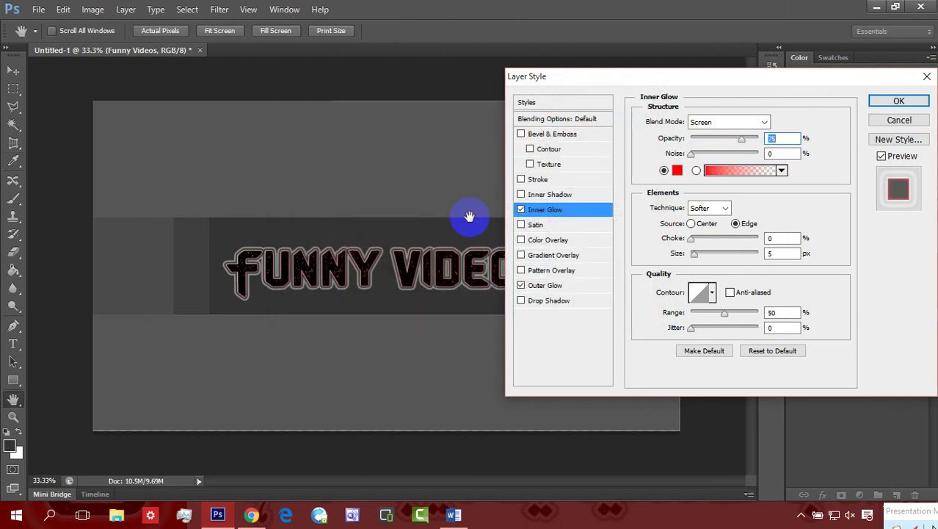
Step: Add a Gradient Overlay to the text using the opaque rainbow gradient that starts and ends in red
left_click(559, 254)
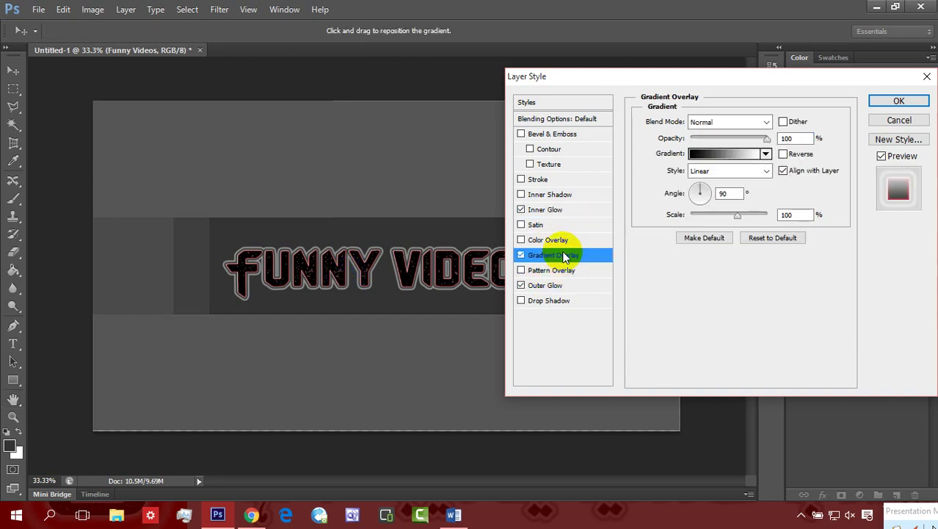
left_click(765, 154)
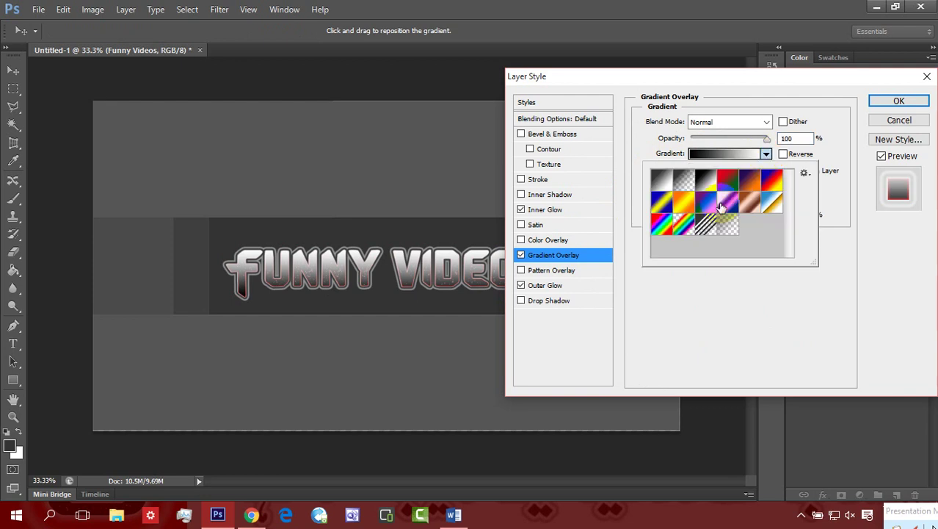
left_click(681, 233)
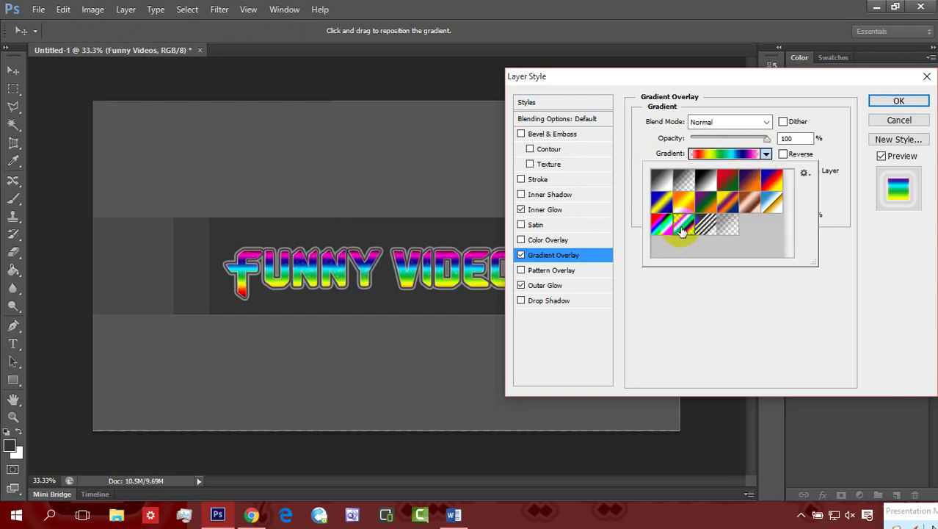
left_click(662, 226)
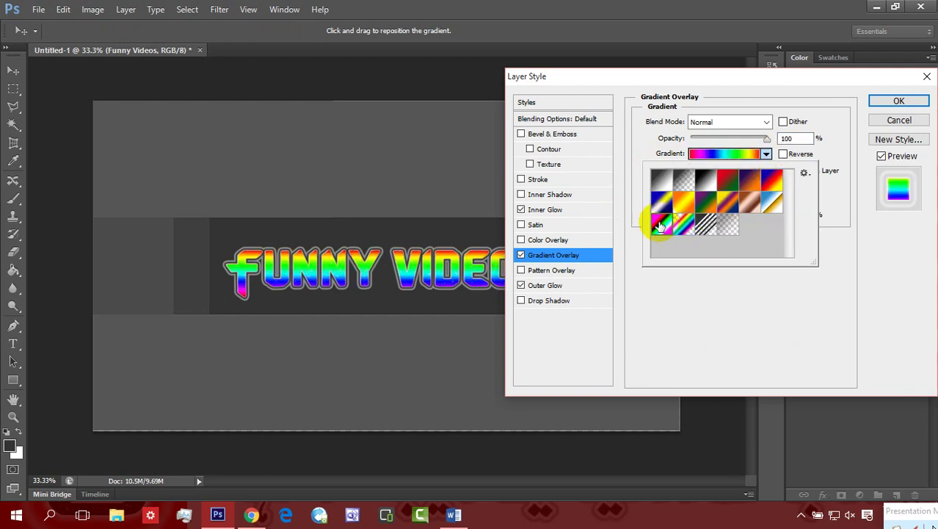
left_click(669, 318)
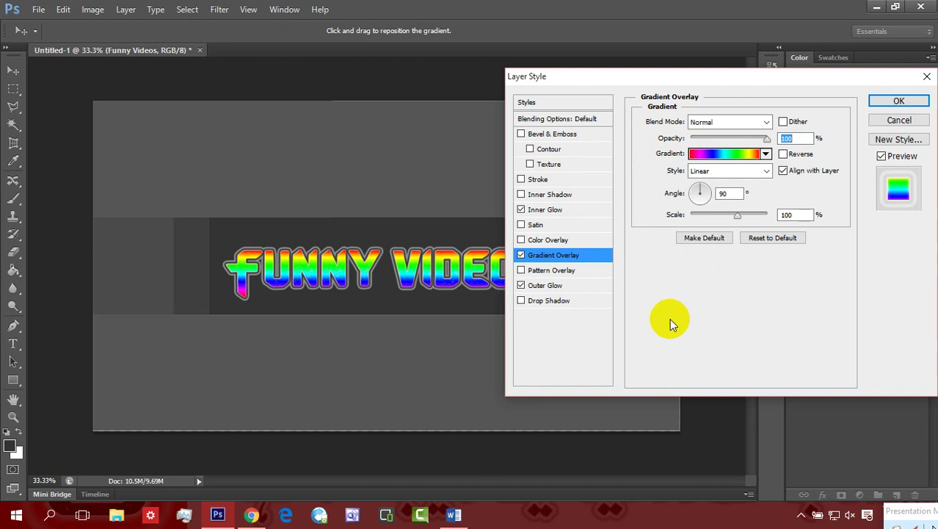
Step: Set the Gradient Overlay angle to 0° so the rainbow colors run horizontally across the text
left_click(703, 189)
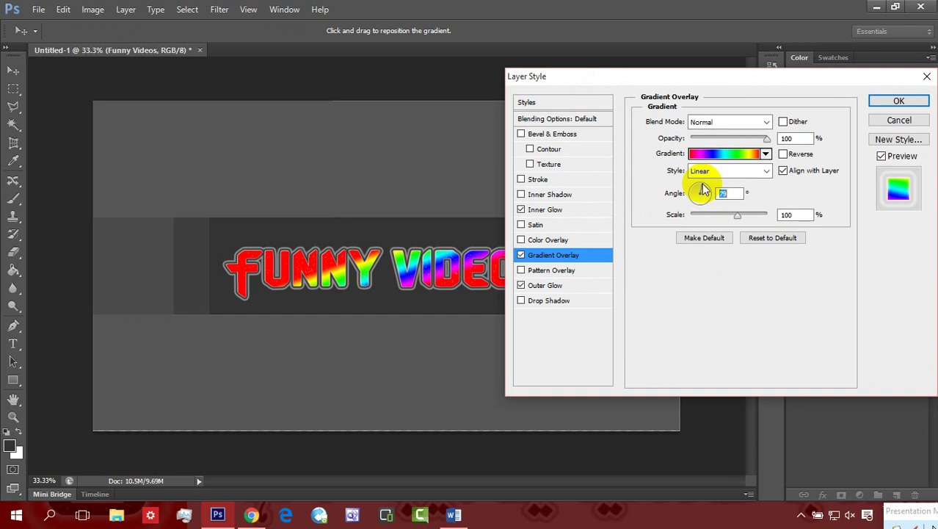
left_click(703, 189)
left_click_drag(700, 185, 701, 189)
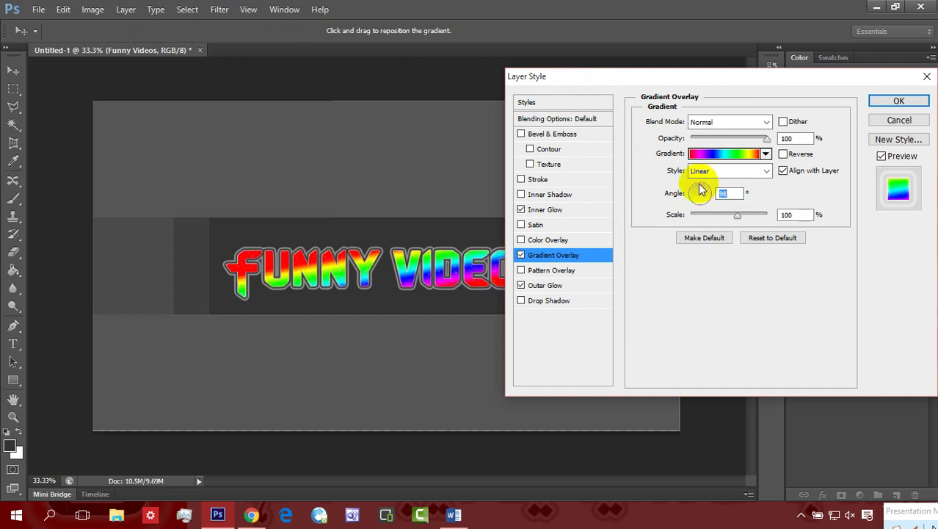
type("0")
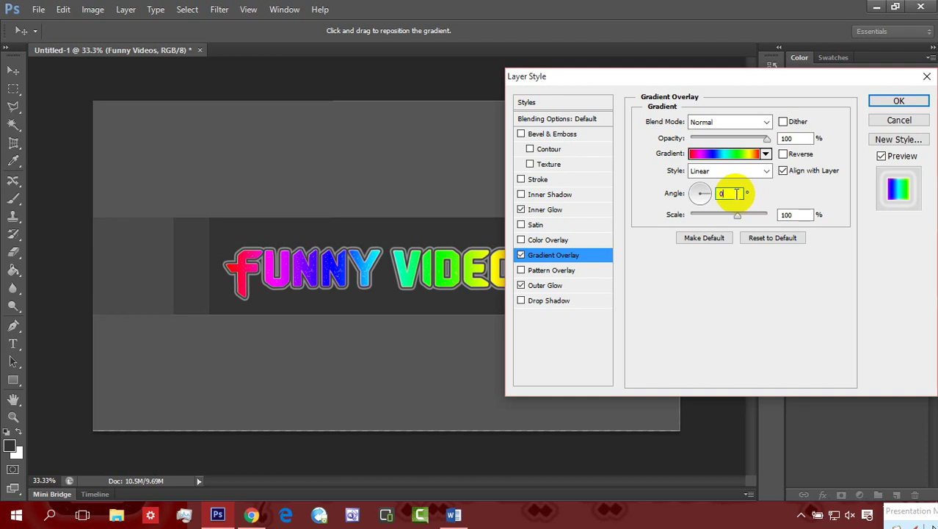
left_click_drag(675, 82, 634, 88)
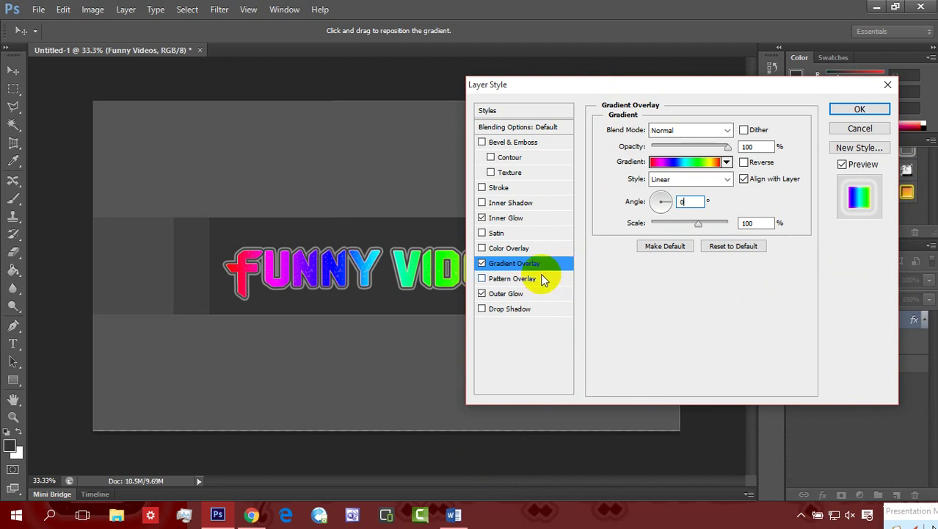
Step: Switch the Inner Glow to its red-to-transparent gradient and set its size to 4 px
left_click(510, 220)
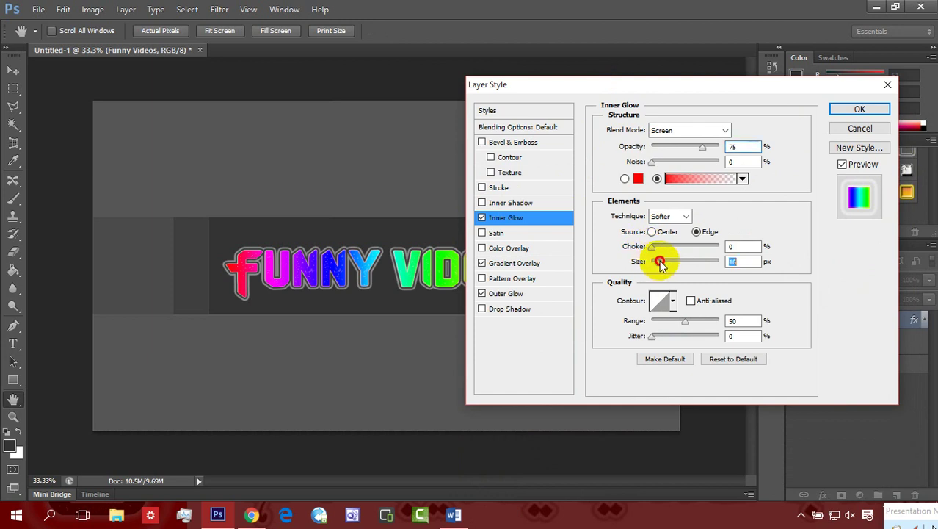
left_click_drag(661, 264, 662, 264)
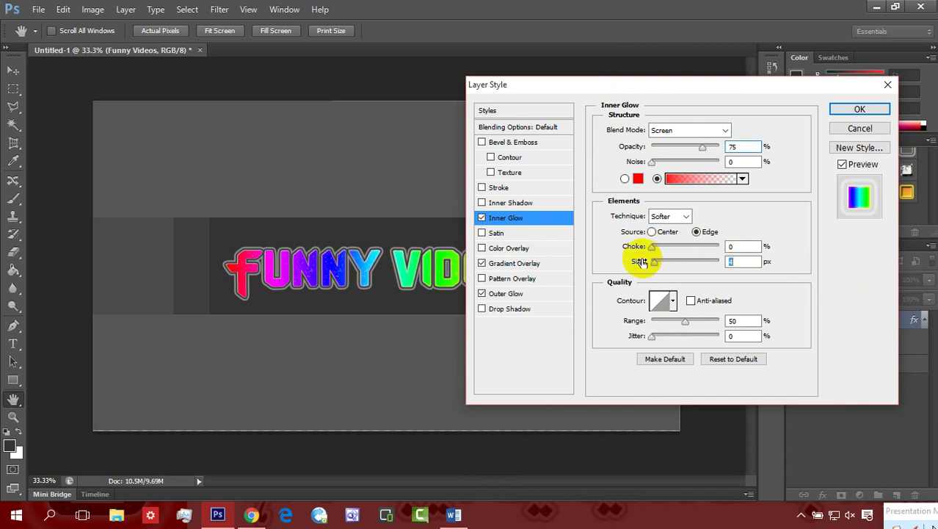
Step: Set the text's Outer Glow noise to 1% and its blend mode to Normal
left_click(507, 295)
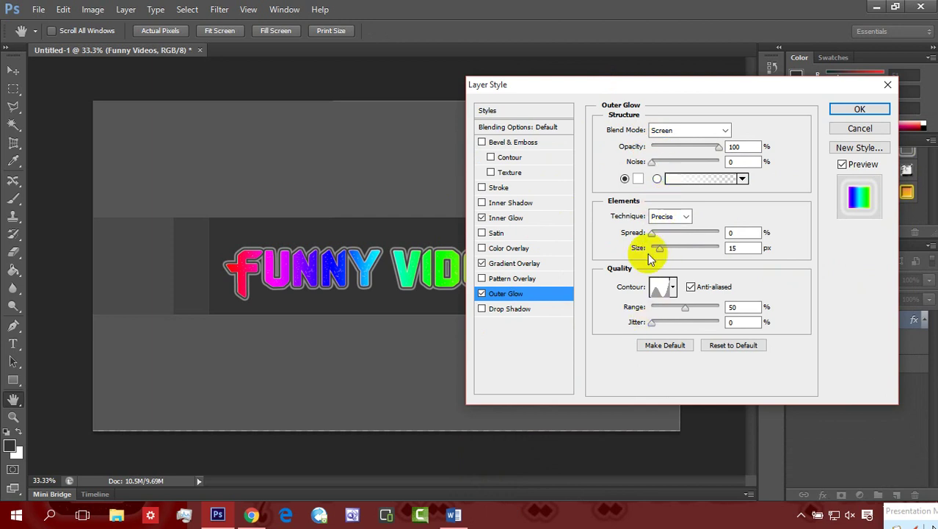
left_click(653, 163)
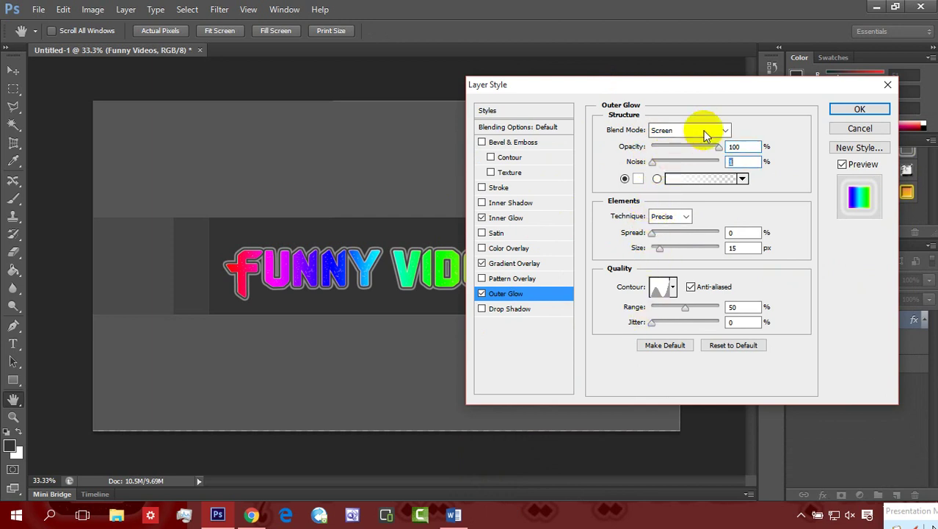
left_click(716, 130)
left_click(675, 146)
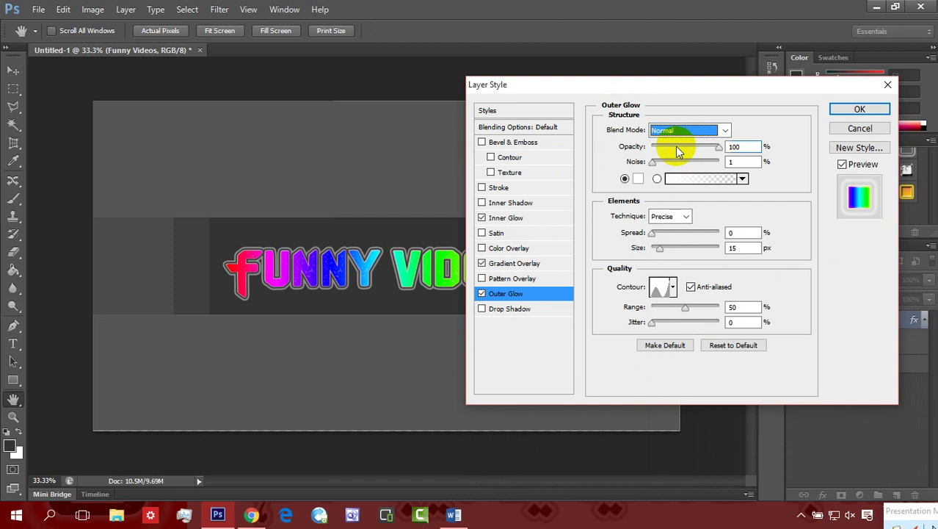
Step: Try red, violet and green as the Outer Glow color and return to white
left_click(638, 178)
left_click(415, 187)
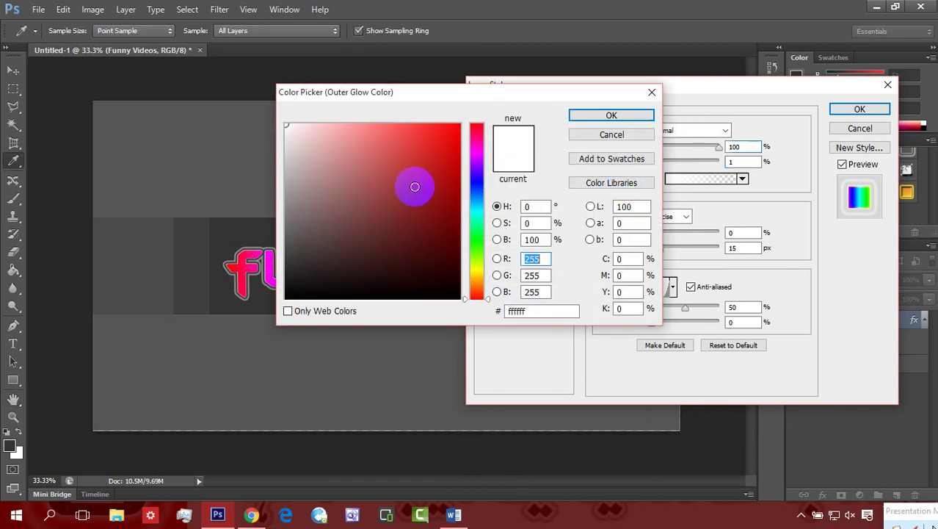
left_click_drag(339, 160, 508, 92)
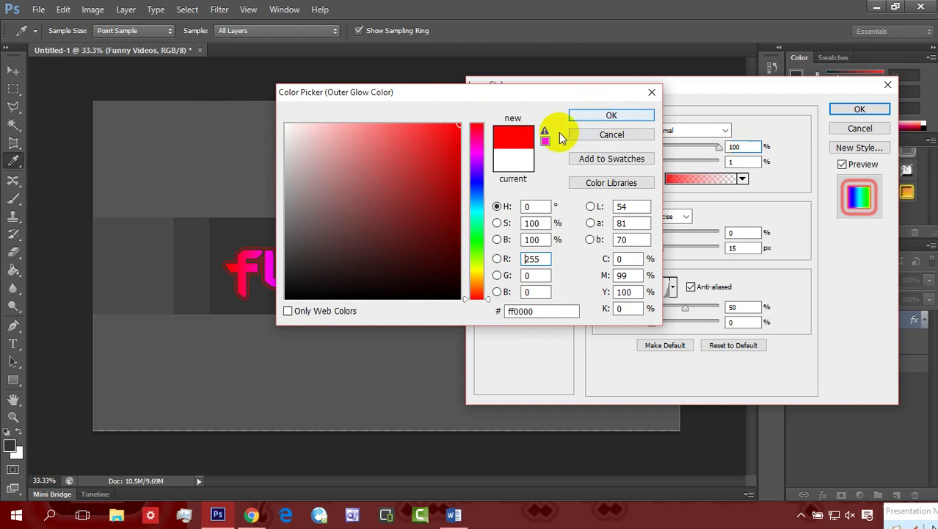
left_click(480, 172)
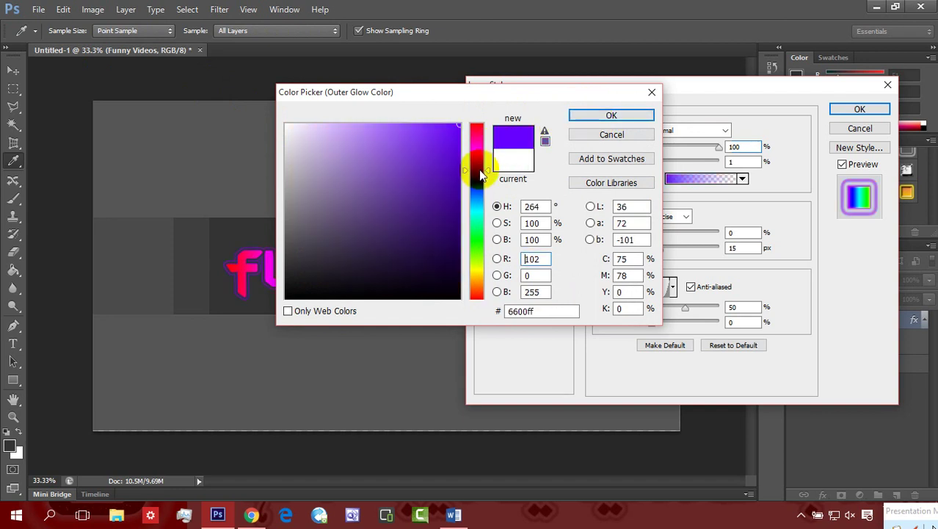
left_click_drag(480, 173, 477, 247)
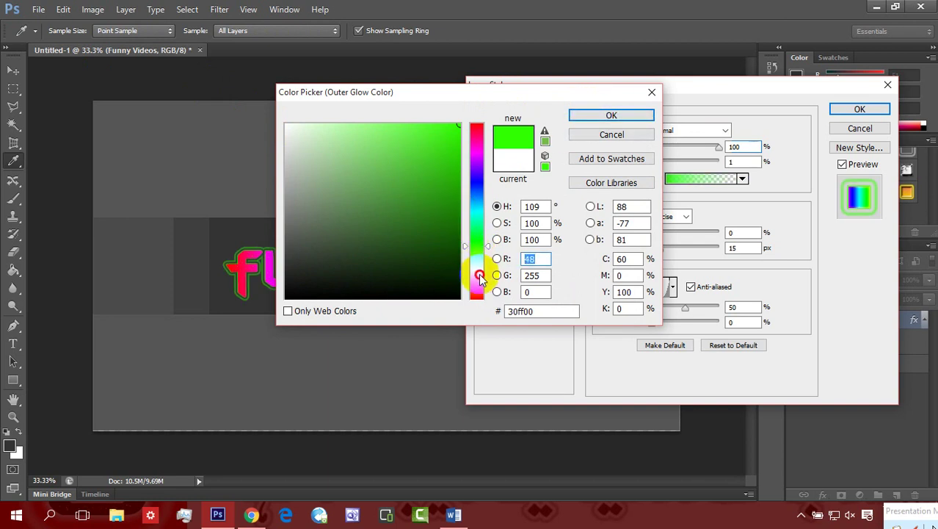
left_click_drag(478, 274, 479, 304)
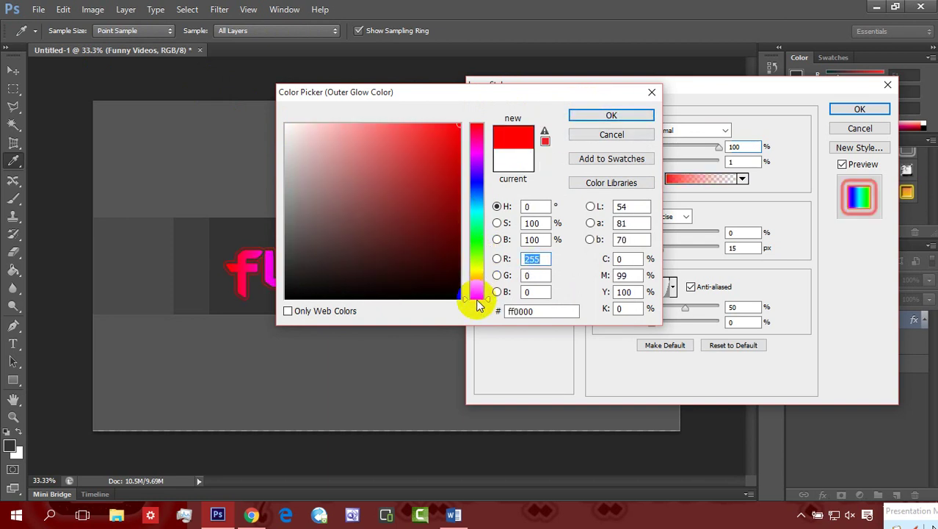
left_click(307, 296)
mouse_move(307, 297)
left_mouse_down()
mouse_move(285, 84)
mouse_move(326, 76)
left_mouse_up()
left_click(621, 117)
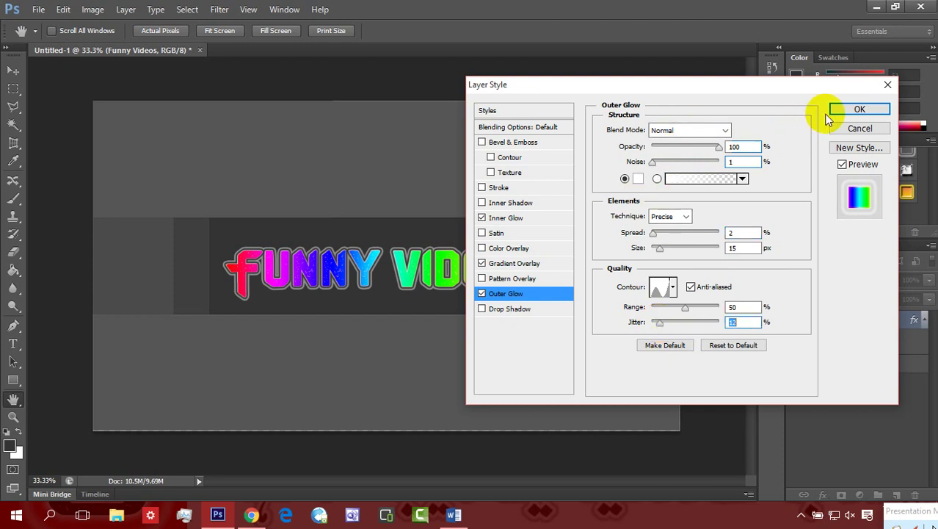
Step: Apply the layer style with the Outer Glow spread at 2% and jitter at 12%
left_click(860, 110)
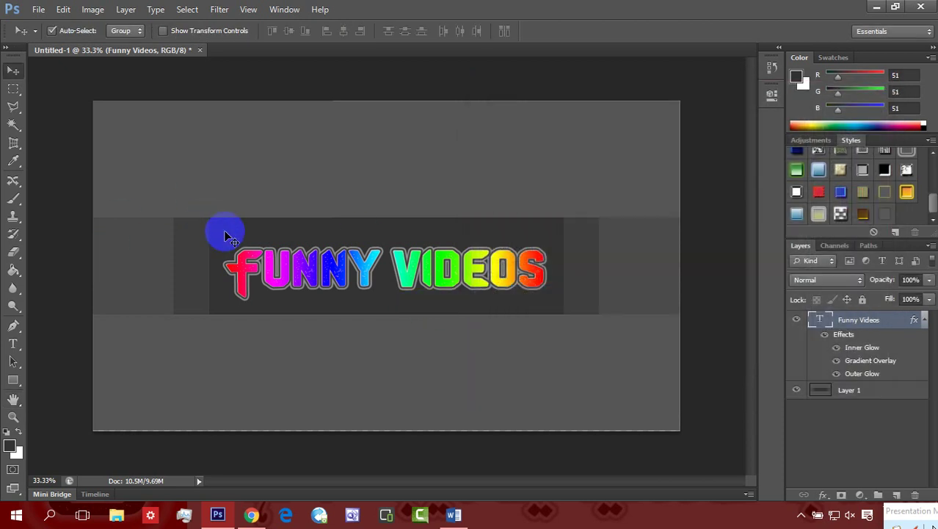
Step: Switch to Chrome and look through the Google image results for "funny clips png" for suitable clipart
left_click(248, 517)
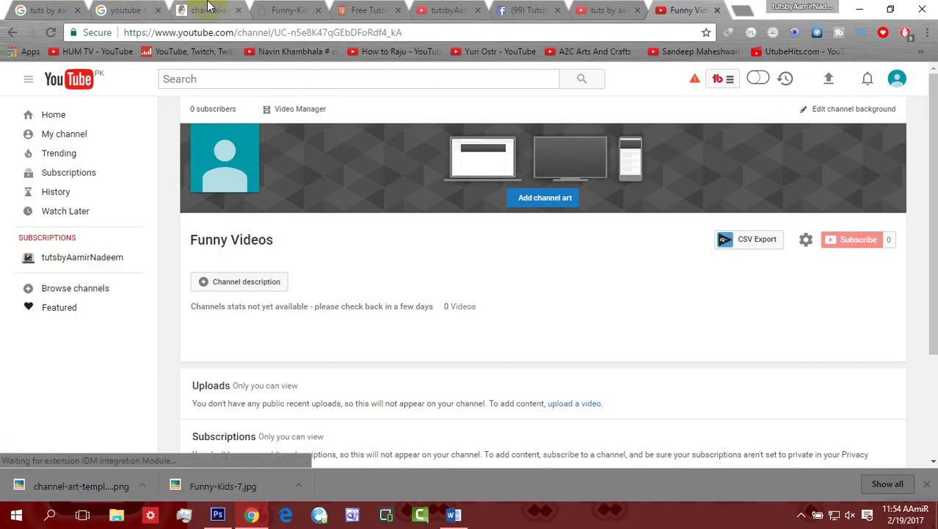
left_click(133, 10)
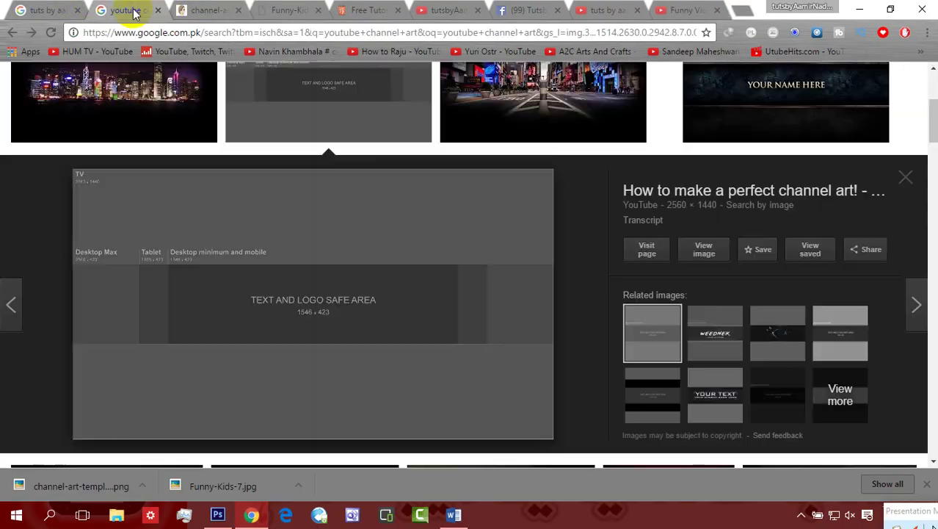
scroll(335, 161, "up", 3)
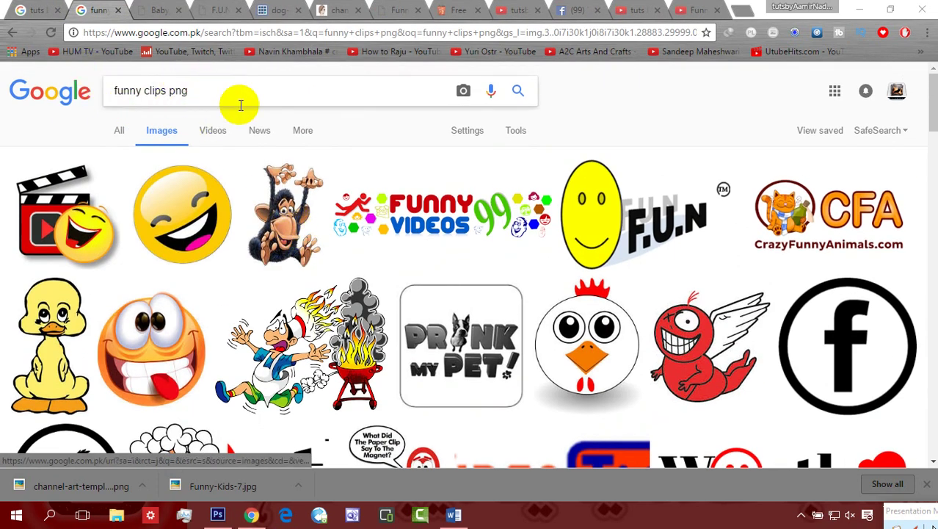
scroll(529, 283, "down", 4)
left_click(856, 345)
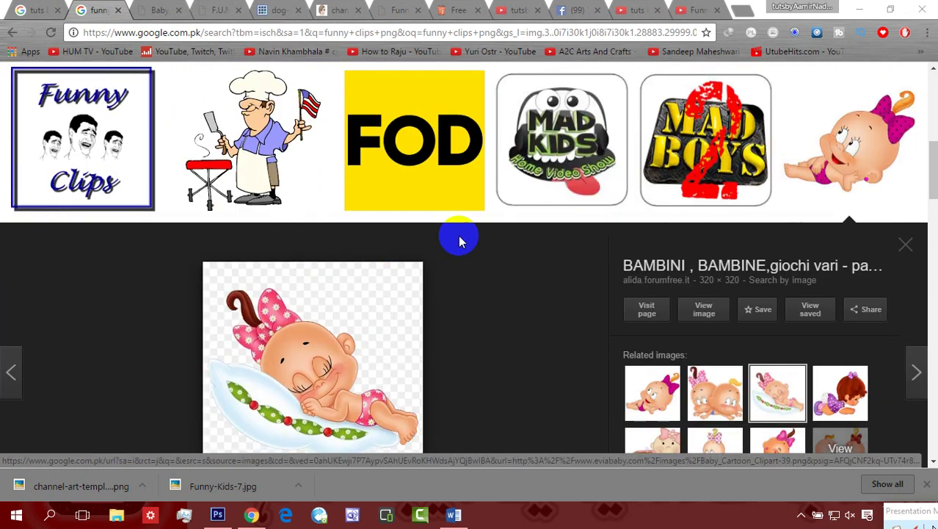
scroll(440, 246, "down", 4)
scroll(377, 258, "up", 5)
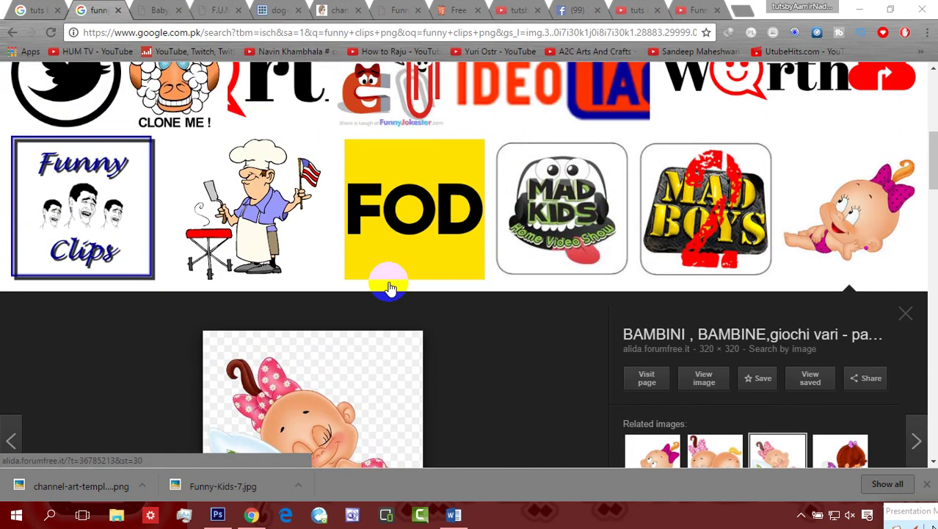
scroll(390, 288, "up", 5)
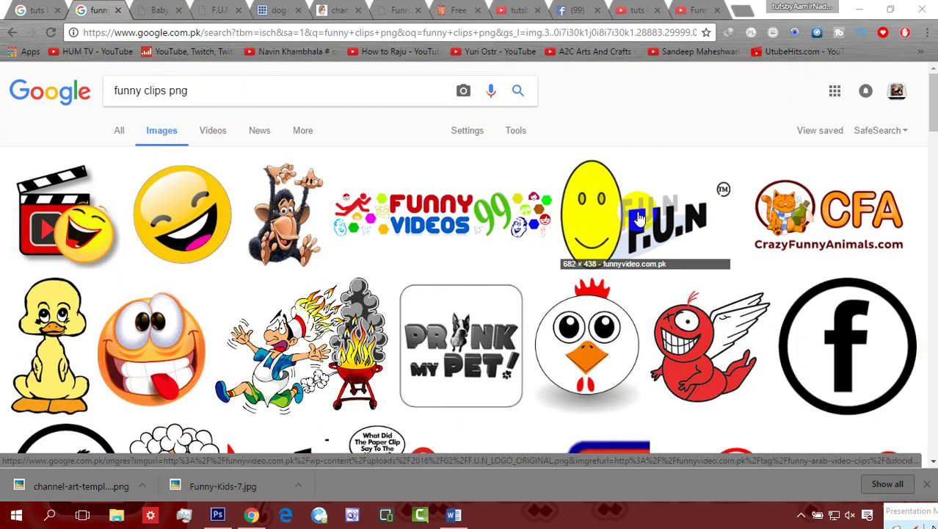
Step: Save the sleeping baby clipart to the Desktop as Baby_Cartoon_Clipart-39.png
left_click(149, 8)
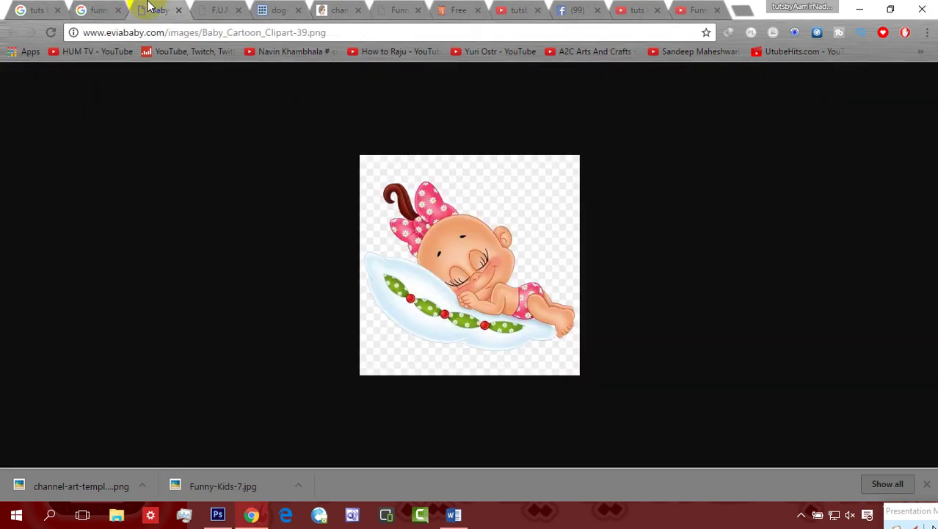
right_click(397, 204)
left_click(447, 235)
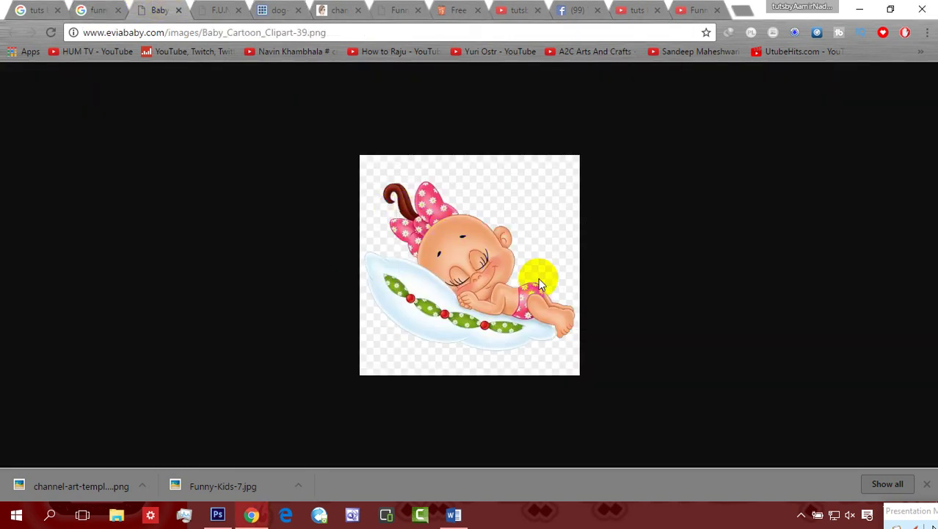
left_click(506, 261)
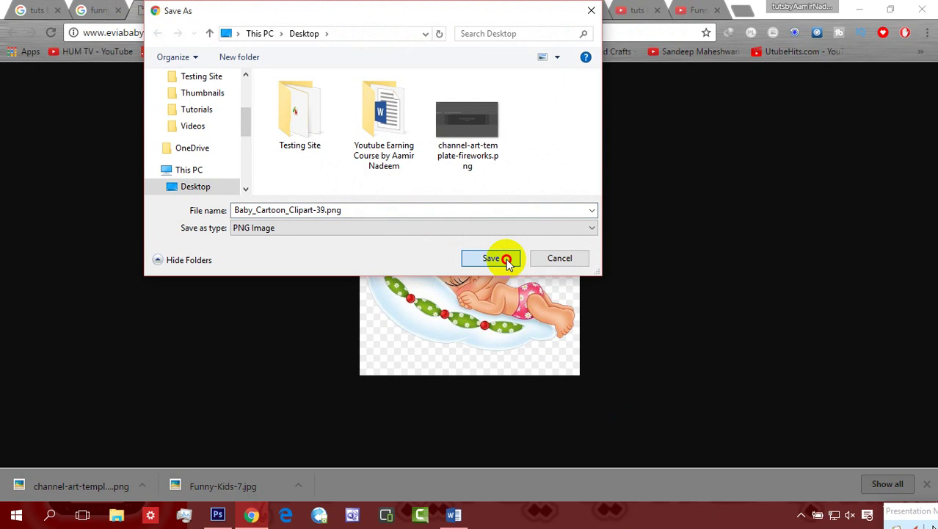
Step: Save the yellow smiley logo to the Desktop as F.U.N_LOGO_ORIGINAL.png
left_click(224, 10)
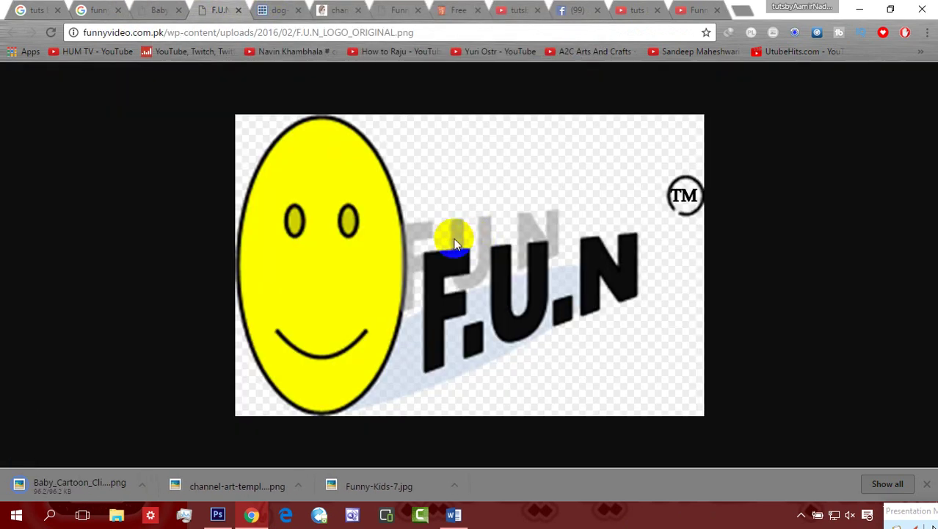
right_click(358, 195)
left_click(387, 224)
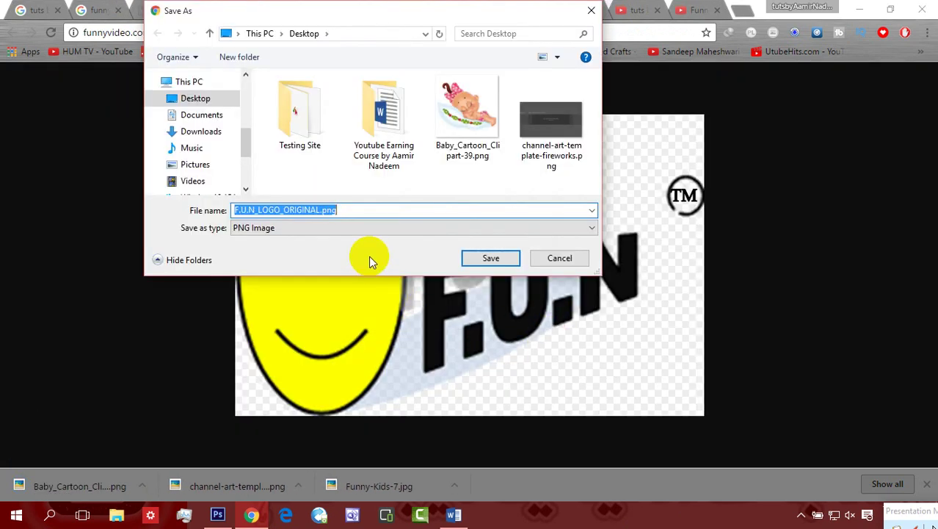
left_click(490, 258)
Step: Save the picture of the dog in sunglasses to the Desktop under its original file name
left_click(275, 10)
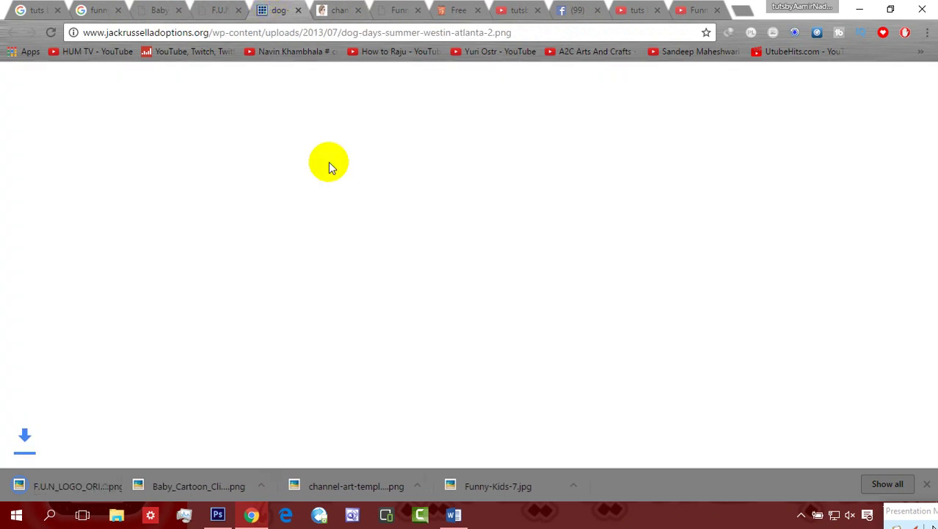
right_click(449, 175)
left_click(500, 200)
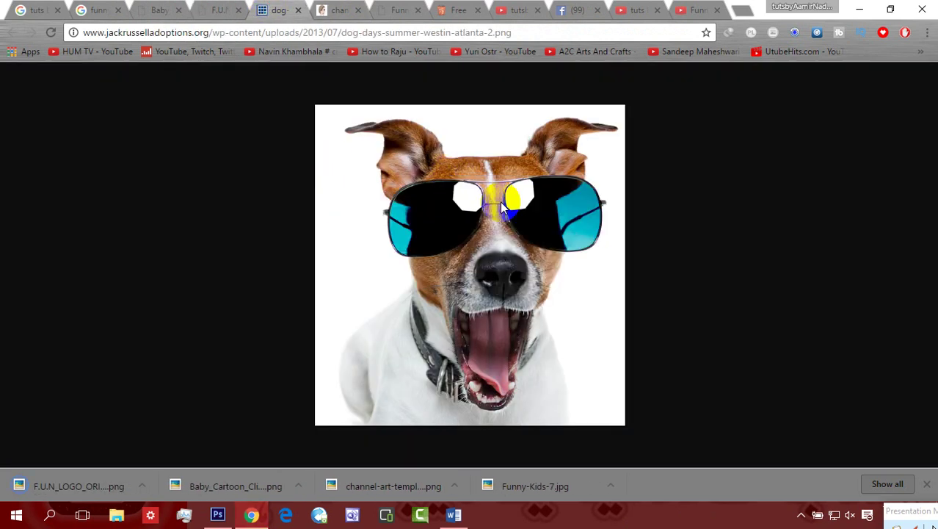
left_click(490, 258)
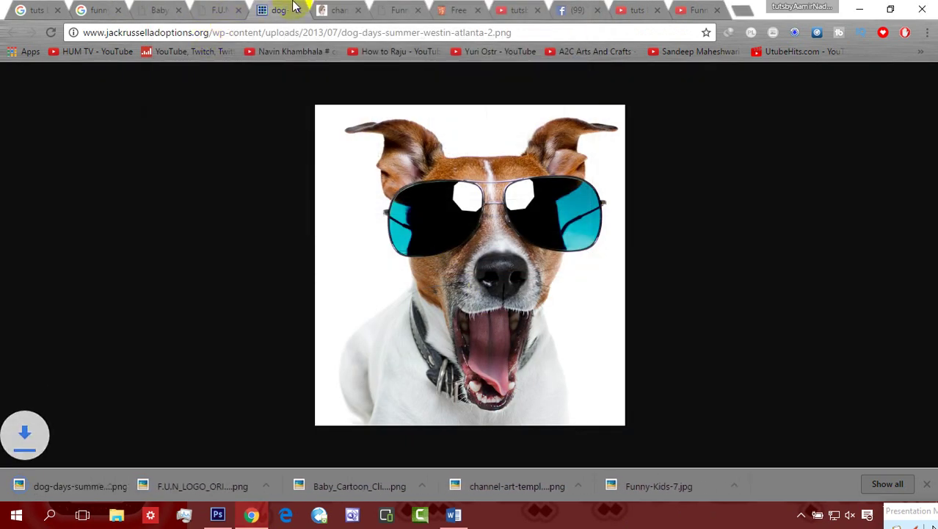
left_click(320, 9)
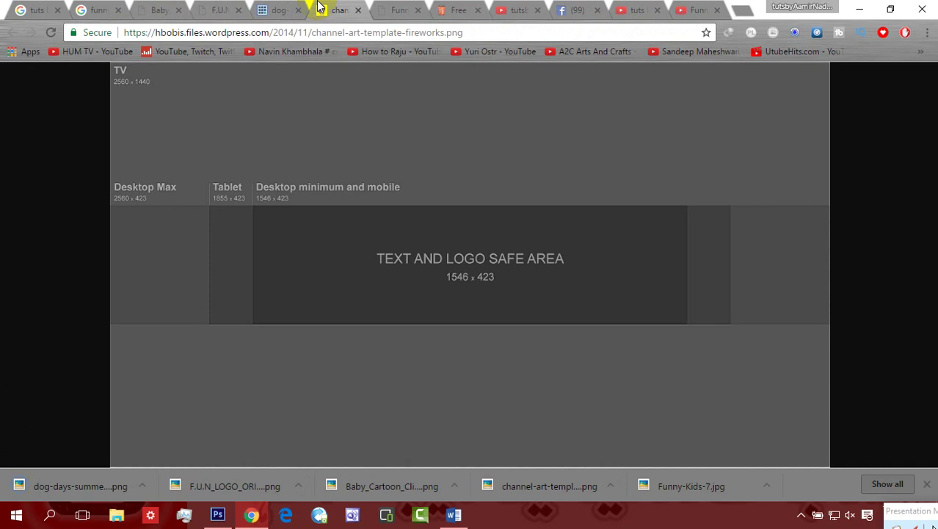
Step: Place the baby clipart and the dog picture from the desktop into the Photoshop channel art, with the baby over the title's first letter
left_click(859, 9)
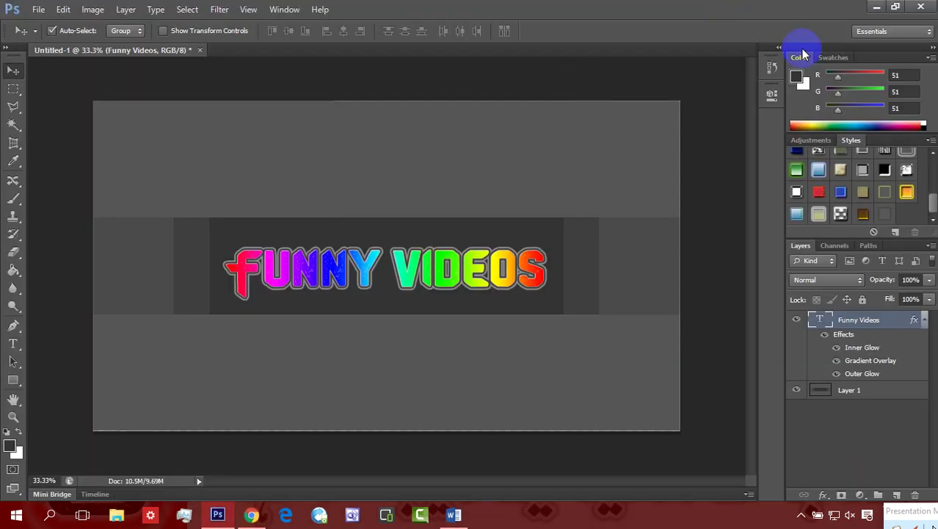
left_click(710, 87)
key("super+d")
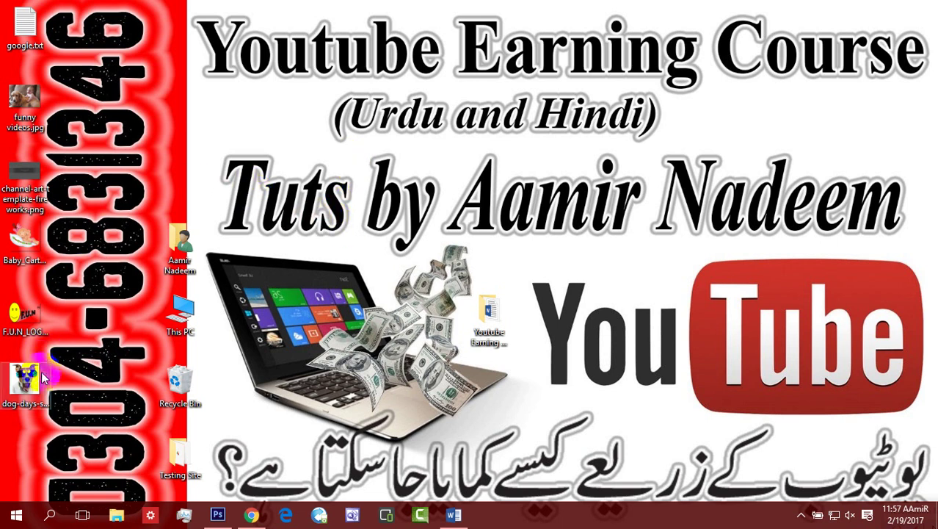
left_click(71, 417)
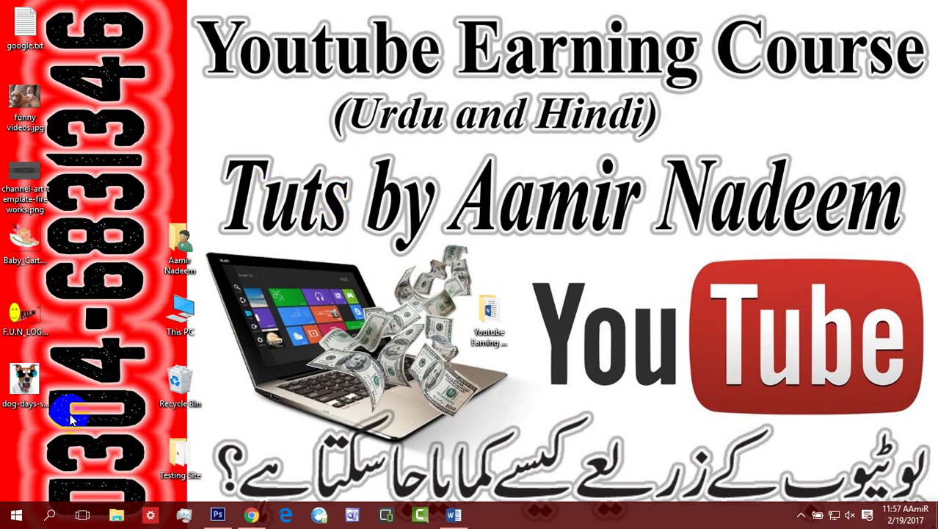
left_click(23, 244)
left_click(24, 380)
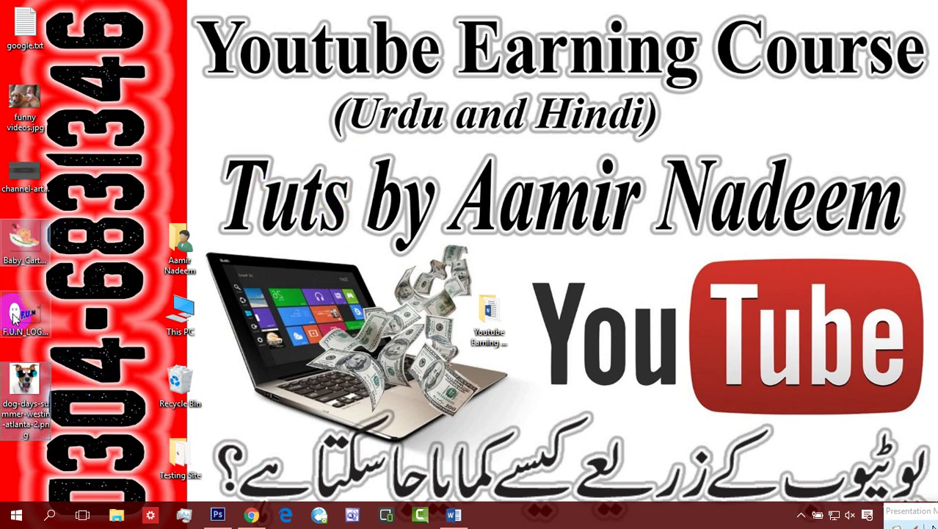
left_click_drag(33, 246, 262, 277)
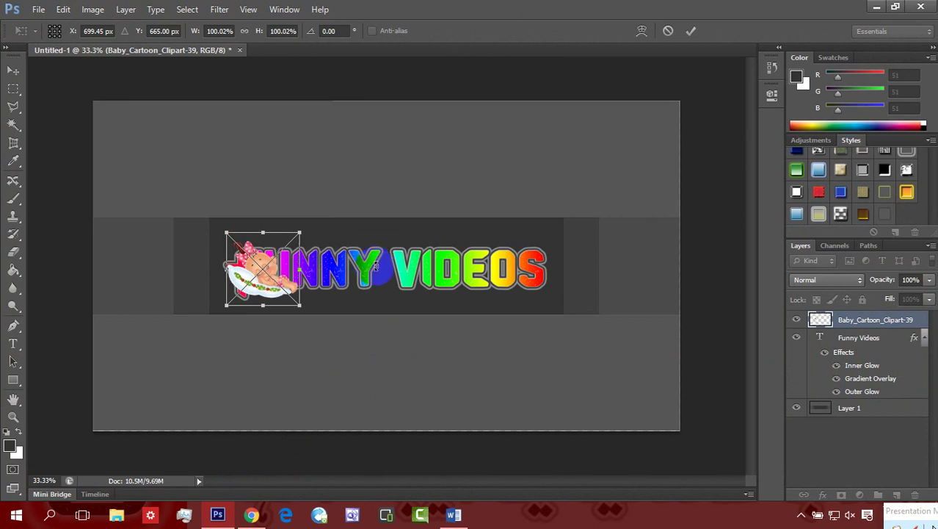
key("Return")
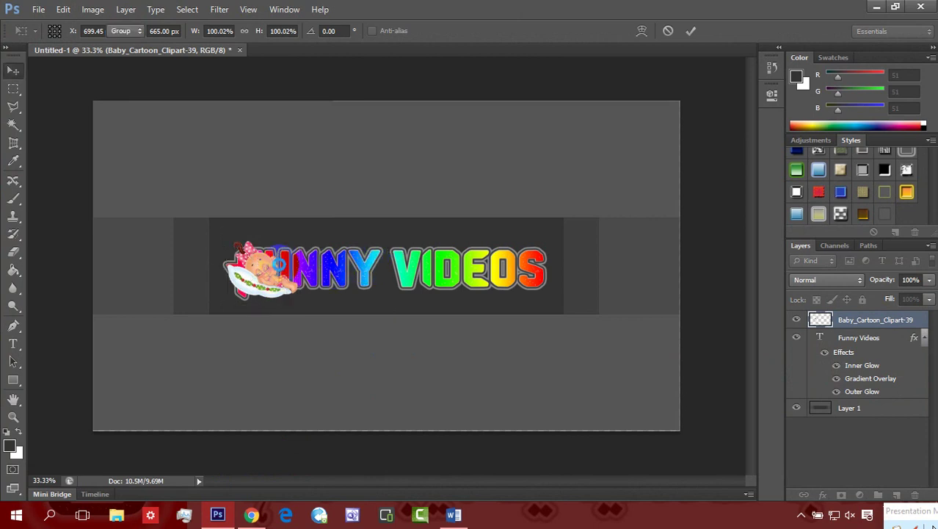
left_click_drag(933, 526, 499, 282)
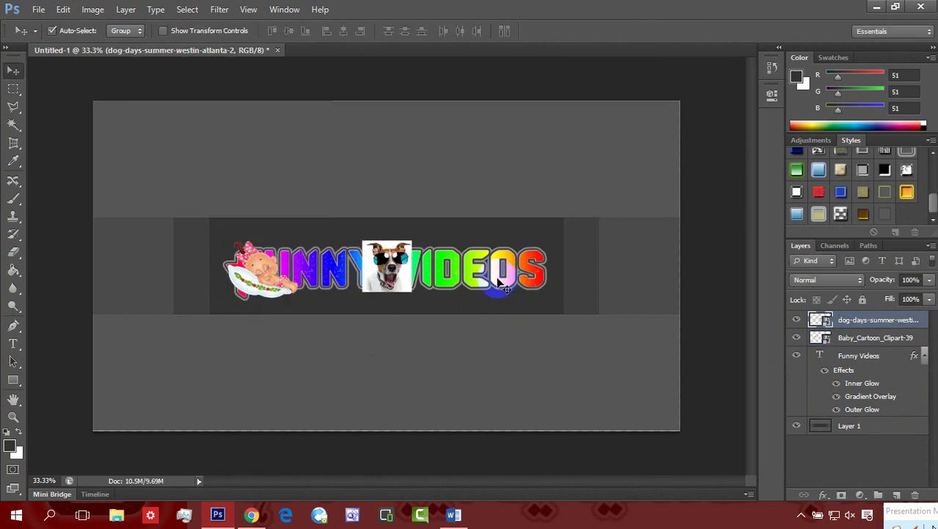
Step: Move the dog picture to the end of the title and scale the Funny Videos text down to fit between both pictures
left_click_drag(401, 273, 535, 279)
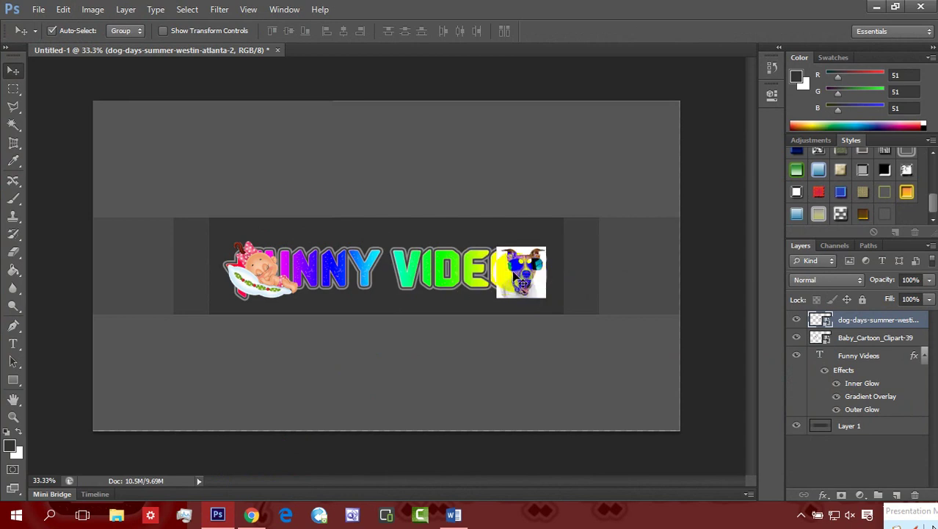
left_click(474, 273)
key("ctrl+t")
left_click_drag(541, 236, 453, 273)
key("Return")
Step: Shift the dog picture outward, clear of the title, to the right edge of the safe area
left_click_drag(531, 271, 546, 271)
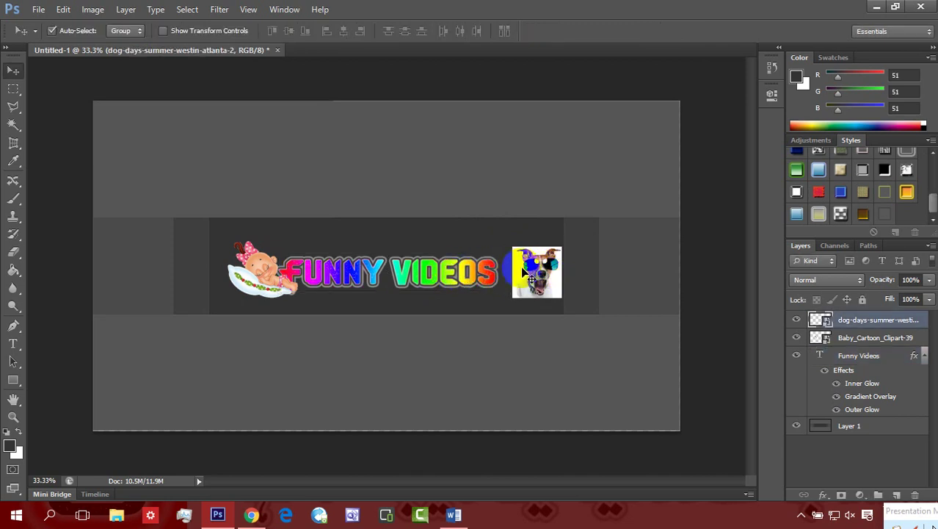
key("ctrl+plus")
key("ctrl+plus")
key("ctrl+plus")
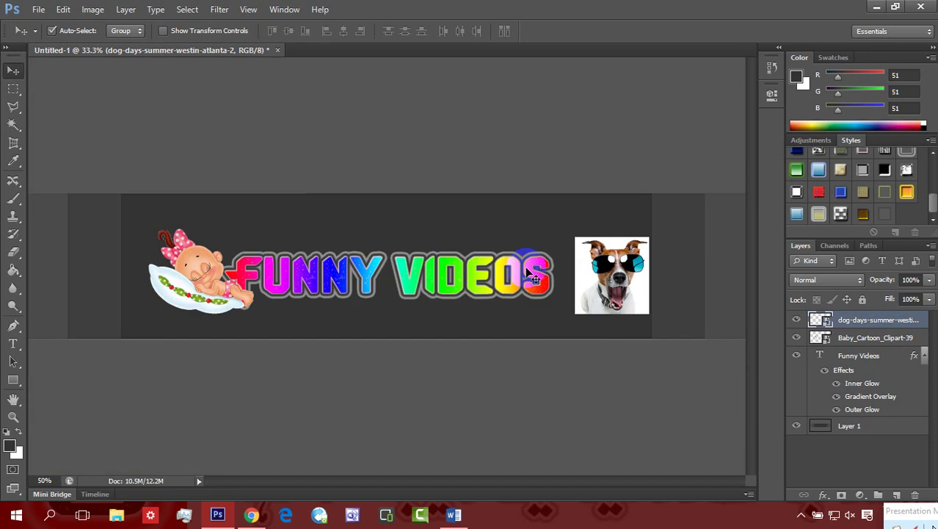
Step: Select the white background of the dog picture in the channel art with the Magic Wand at tolerance 32
left_click(525, 266)
left_click_drag(525, 265, 231, 266)
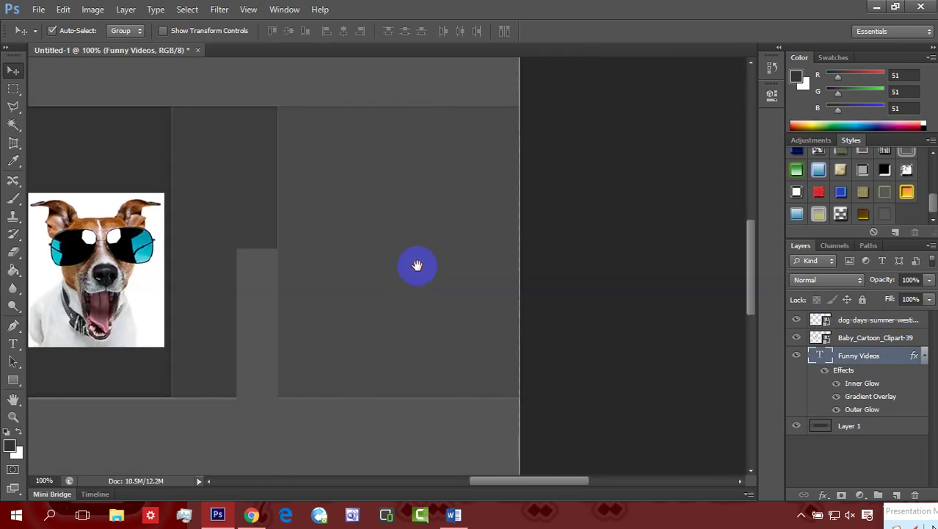
left_click_drag(419, 266, 513, 268)
left_click_drag(351, 264, 512, 261)
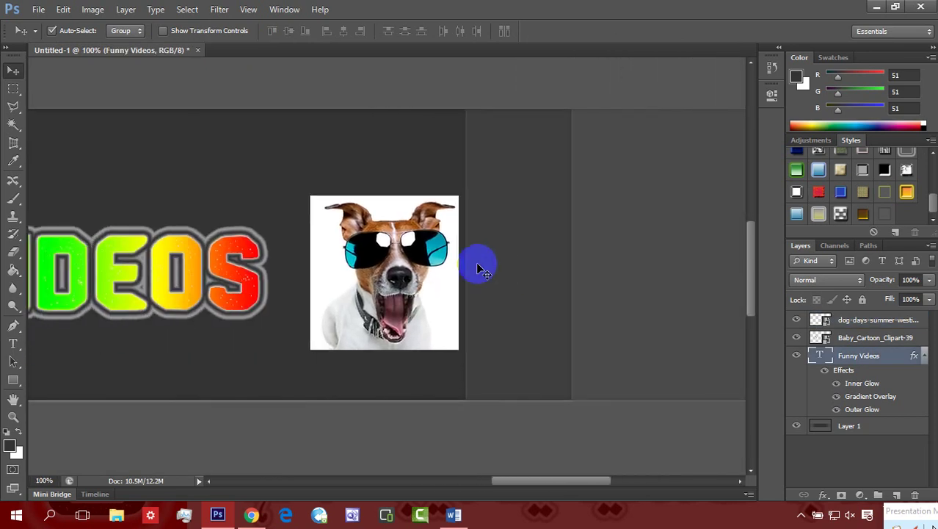
key("w")
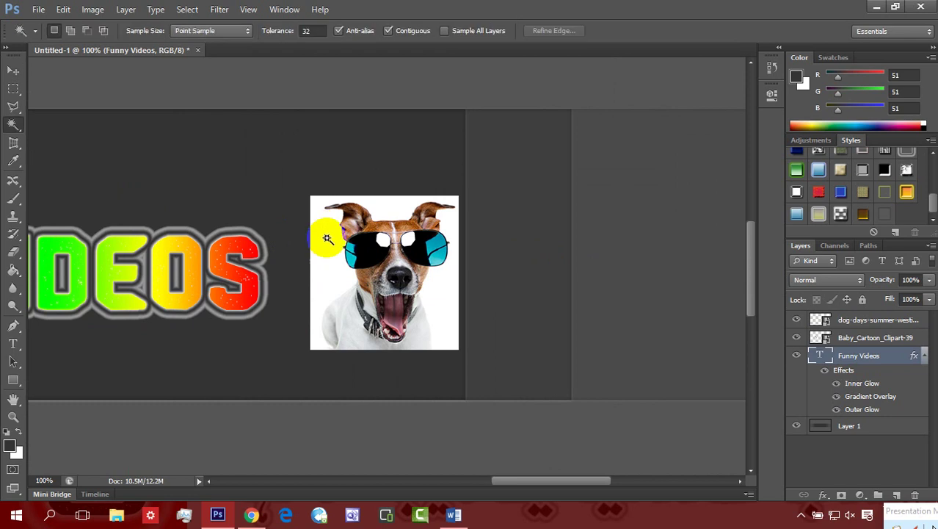
key("ctrl+d")
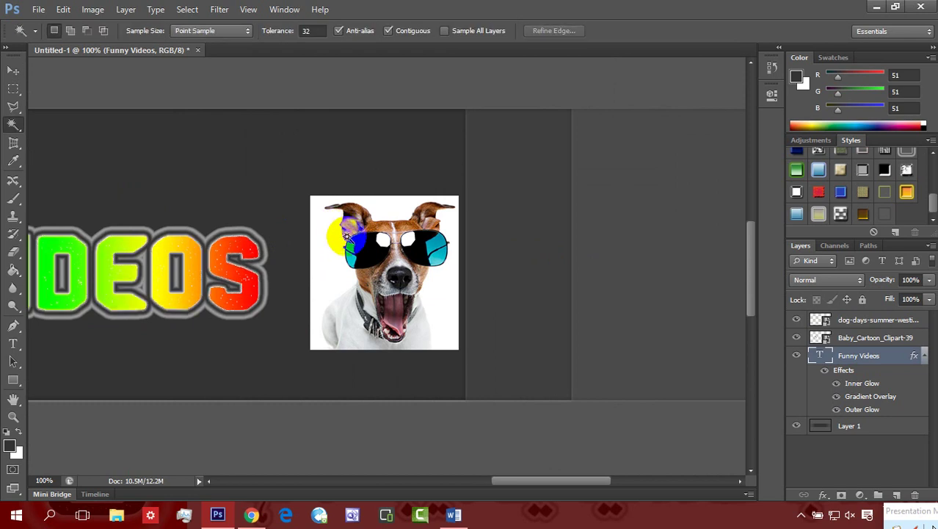
left_click(844, 373)
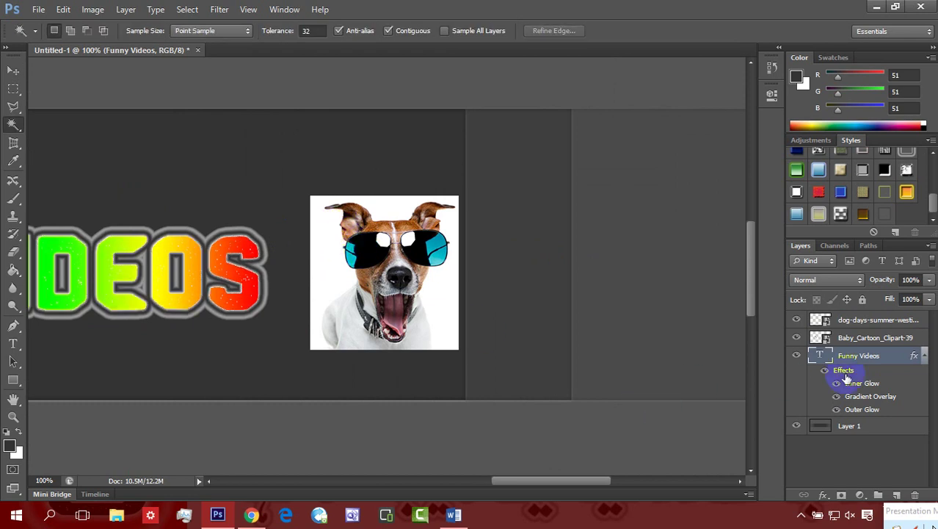
left_click(861, 324)
left_click(371, 211)
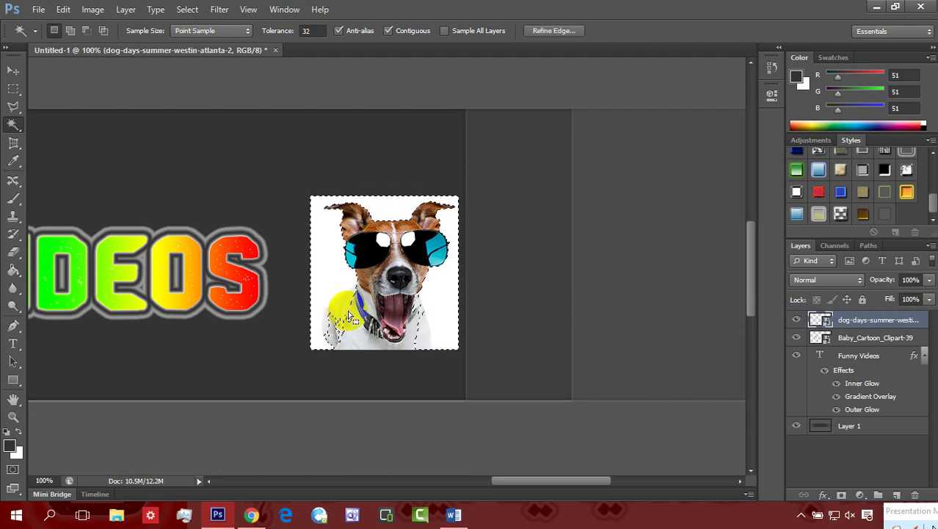
Step: Subtract the dog's white body from the selection, feather it 2 pixels and try to delete the background from the placed dog layer
key("shift+w")
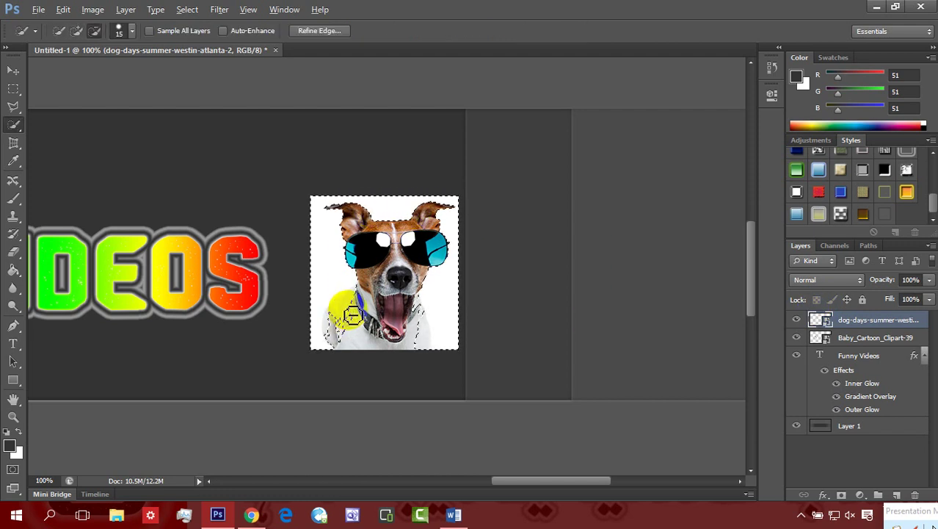
left_click(352, 310, "alt")
mouse_move(345, 320)
left_mouse_down()
mouse_move(373, 339)
mouse_move(426, 343)
mouse_move(431, 320)
mouse_move(422, 310)
mouse_move(420, 340)
left_mouse_up()
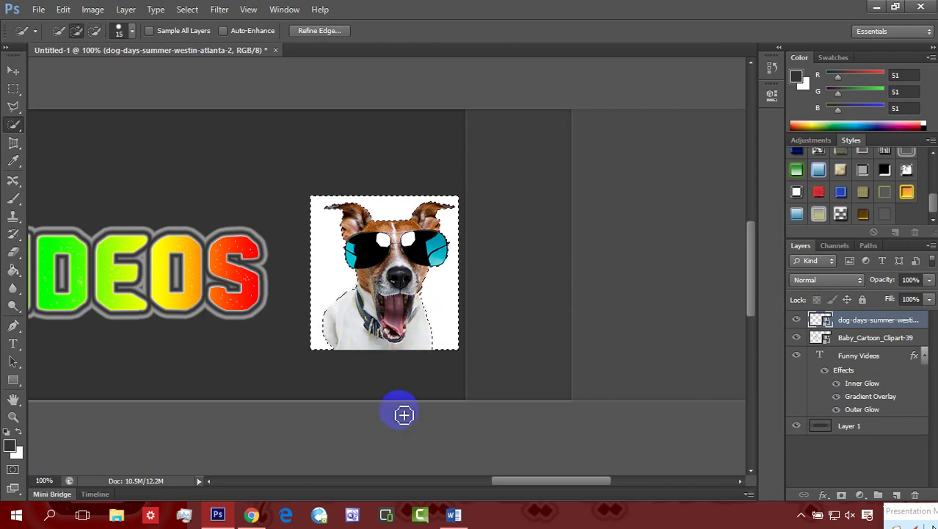
key("shift+F6")
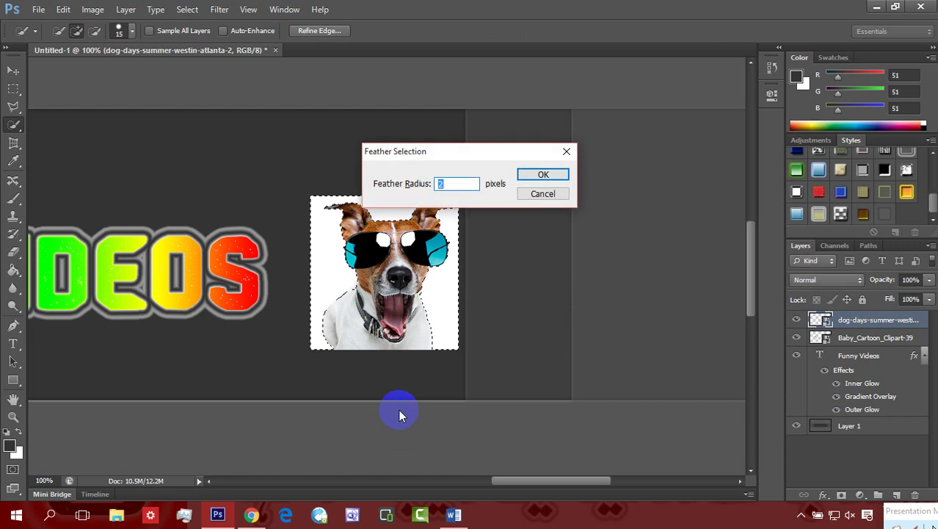
key("Return")
key("Delete")
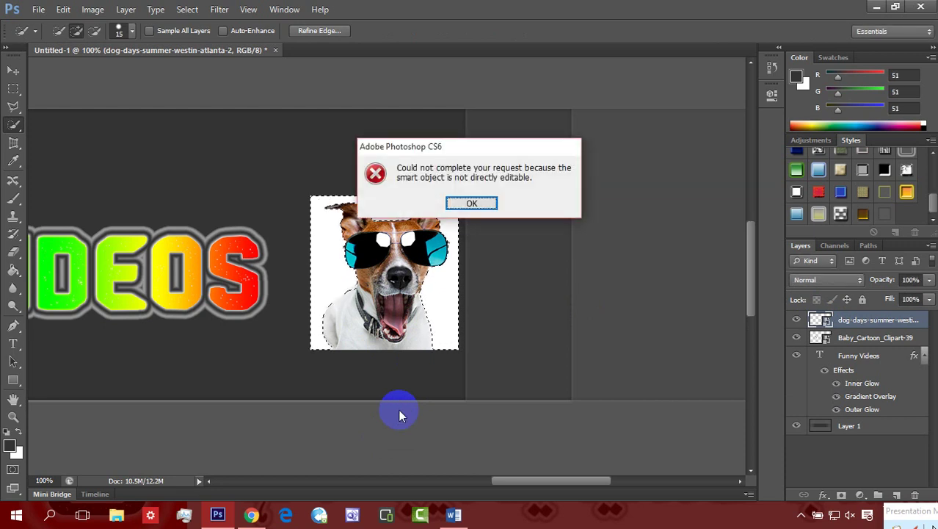
left_click(481, 201)
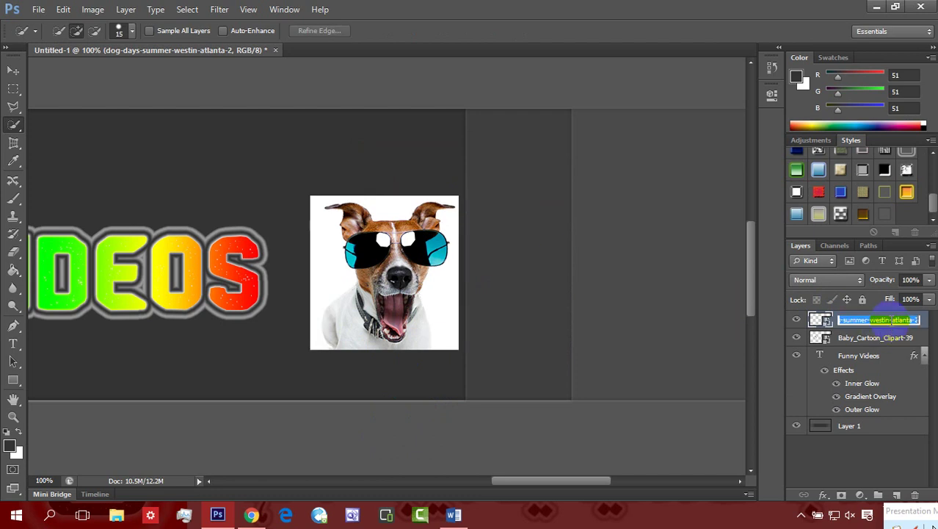
Step: Open the contents of the dog picture's smart object for editing
left_click(847, 322)
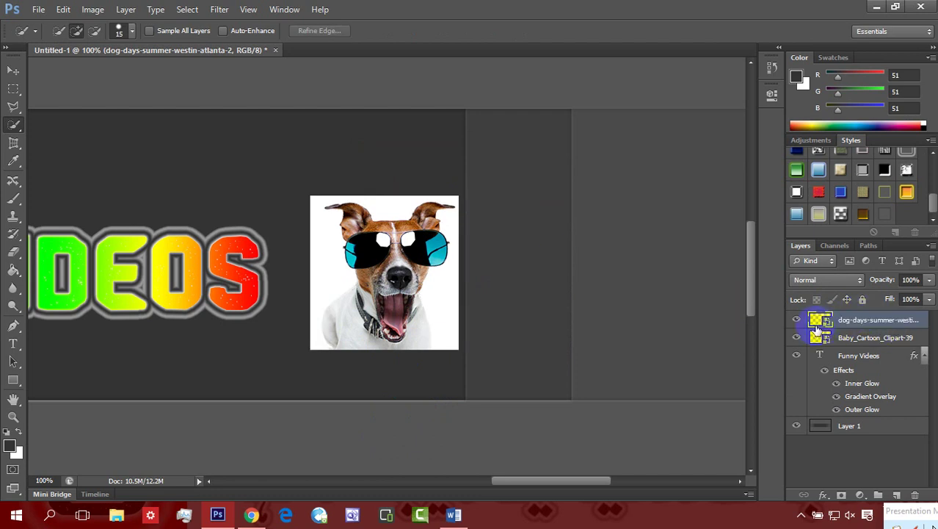
double_click(824, 320)
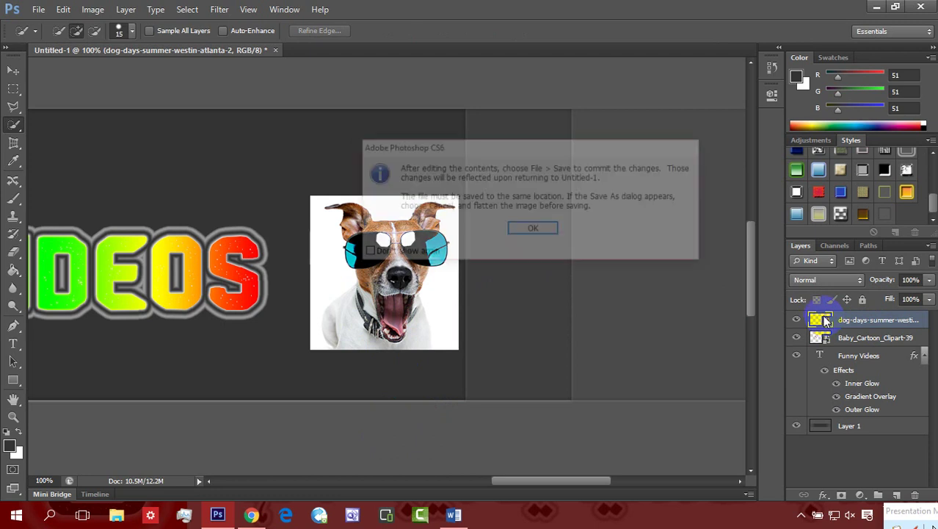
left_click(552, 230)
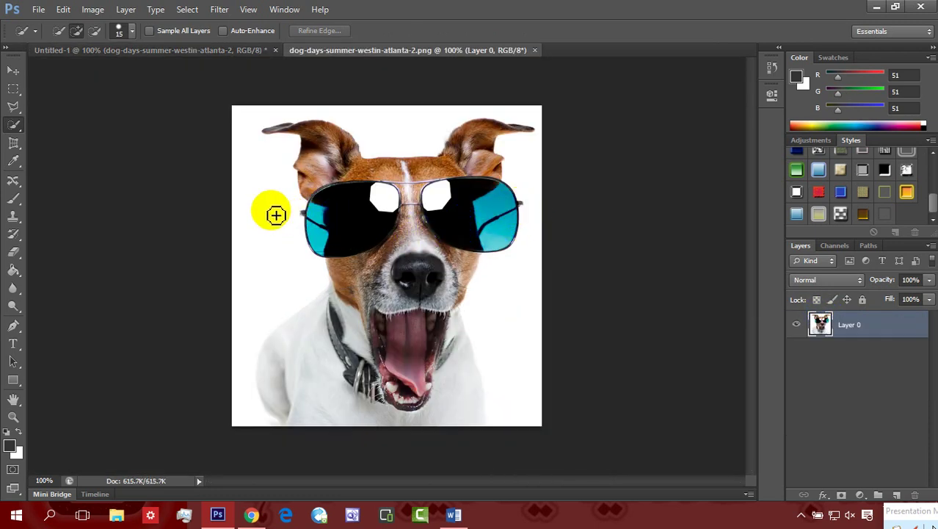
Step: Select the white background around the dog with Quick Selection, leaving the dog's white body and shoulder out of the selection
mouse_move(273, 214)
left_mouse_down()
mouse_move(251, 334)
mouse_move(288, 174)
mouse_move(380, 123)
left_mouse_up()
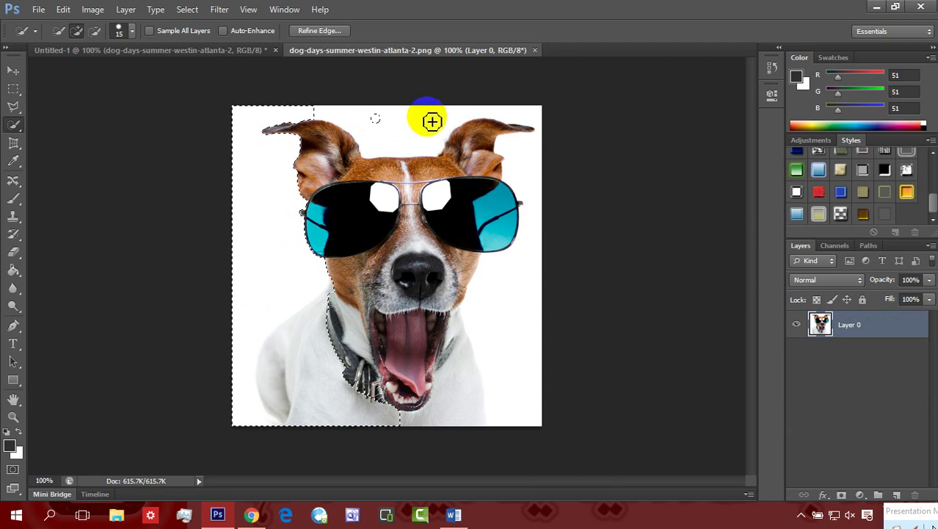
mouse_move(526, 179)
left_mouse_down()
mouse_move(534, 254)
mouse_move(523, 314)
left_mouse_up()
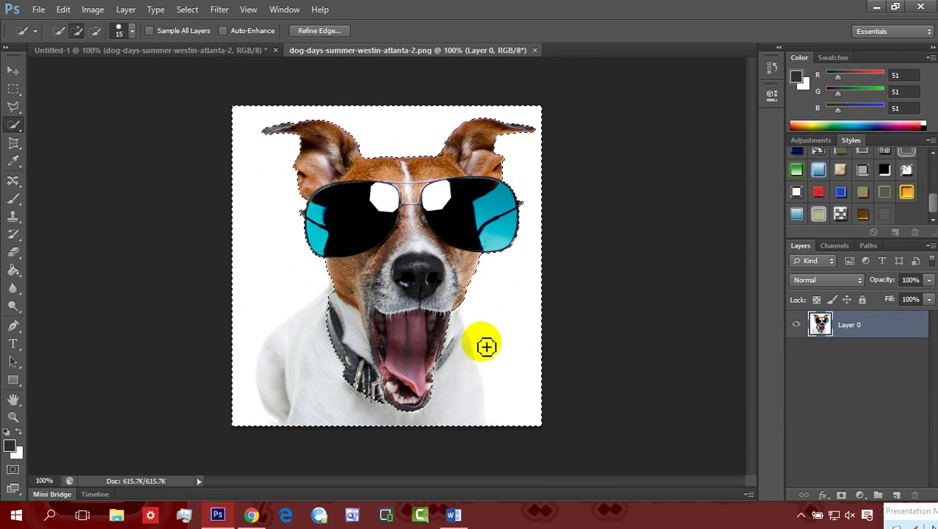
key("alt")
mouse_move(450, 370)
left_mouse_down()
mouse_move(461, 325)
mouse_move(444, 311)
mouse_move(455, 420)
mouse_move(295, 406)
mouse_move(293, 373)
mouse_move(329, 314)
mouse_move(268, 357)
mouse_move(276, 371)
mouse_move(241, 342)
mouse_move(248, 395)
left_mouse_up()
left_click_drag(271, 425, 283, 422)
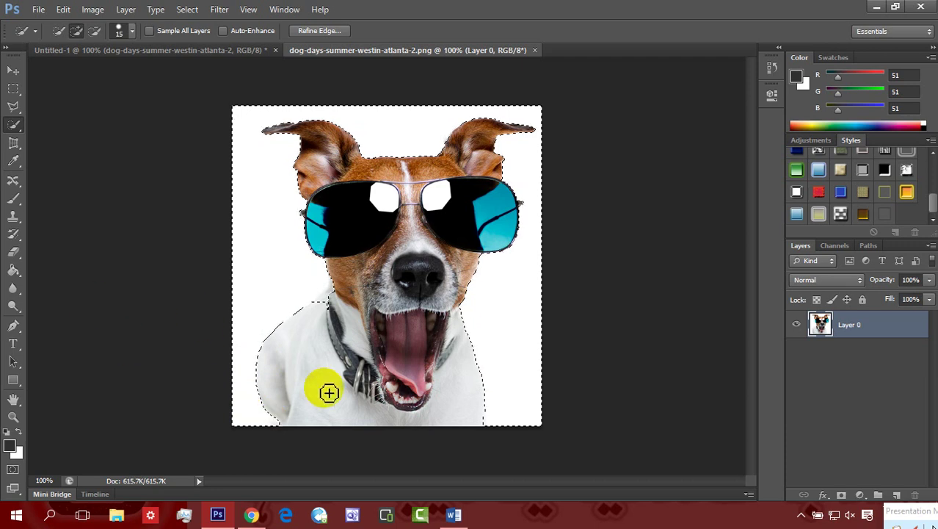
left_click(337, 305)
mouse_move(337, 305)
left_mouse_down()
mouse_move(326, 297)
mouse_move(335, 302)
left_mouse_up()
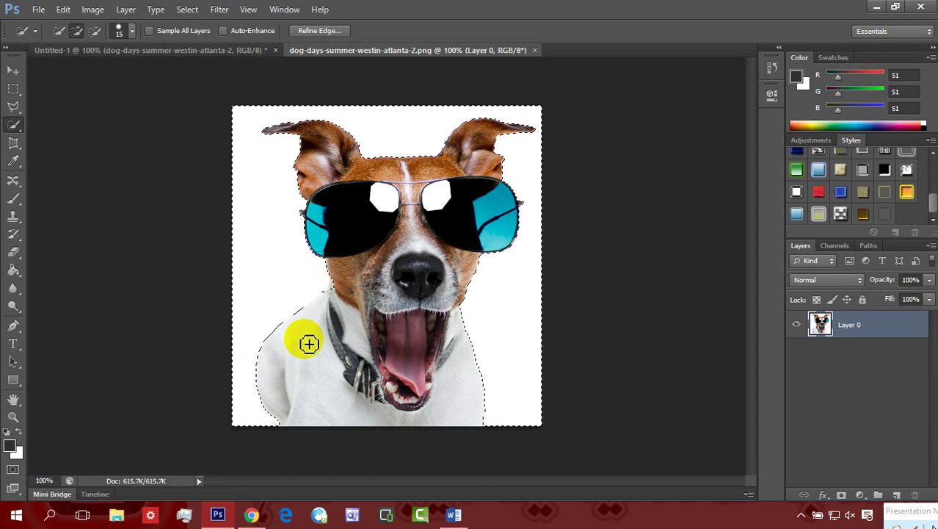
Step: Feather the selection by 2 pixels, delete the dog's white background and deselect
key("shift+F6")
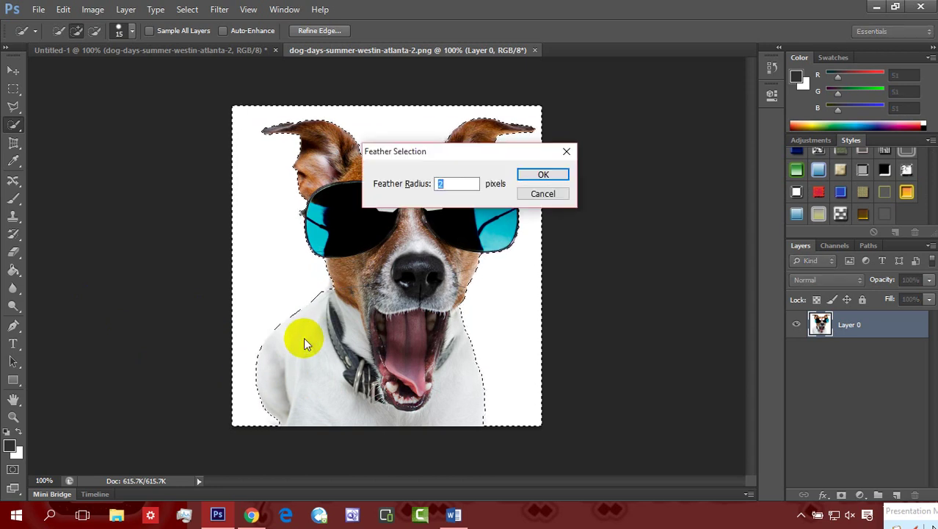
key("Return")
key("Delete")
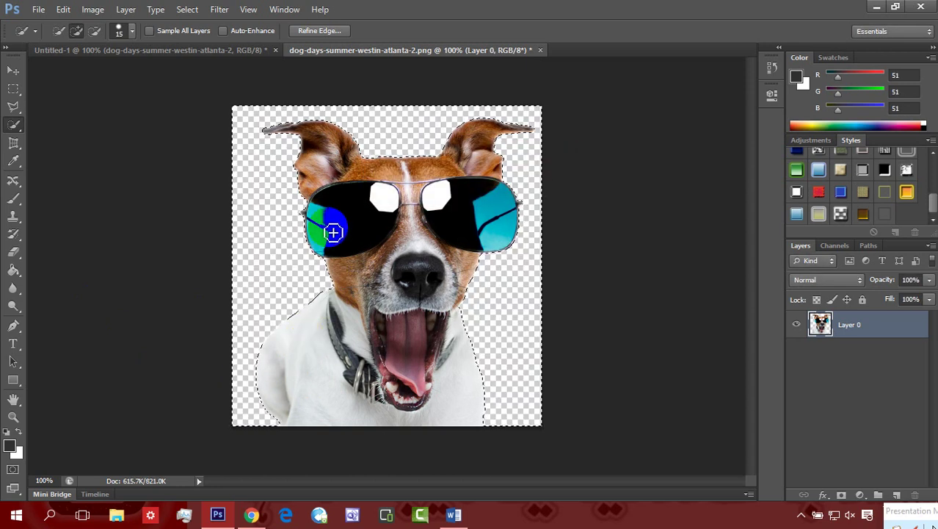
key("v")
key("ctrl+d")
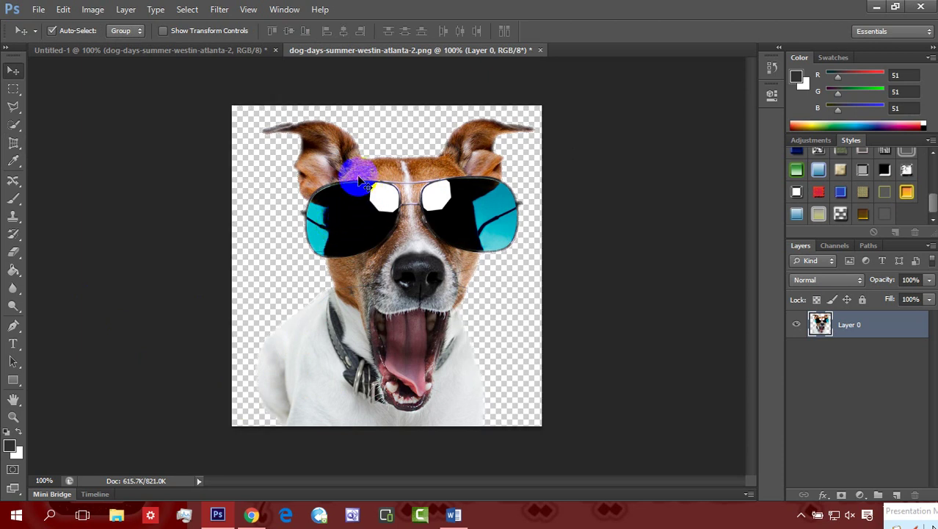
Step: Copy the cut-out dog into the Untitled-1 channel art and delete the old dog layer with the white background
left_click_drag(358, 176, 243, 175)
left_click(429, 300)
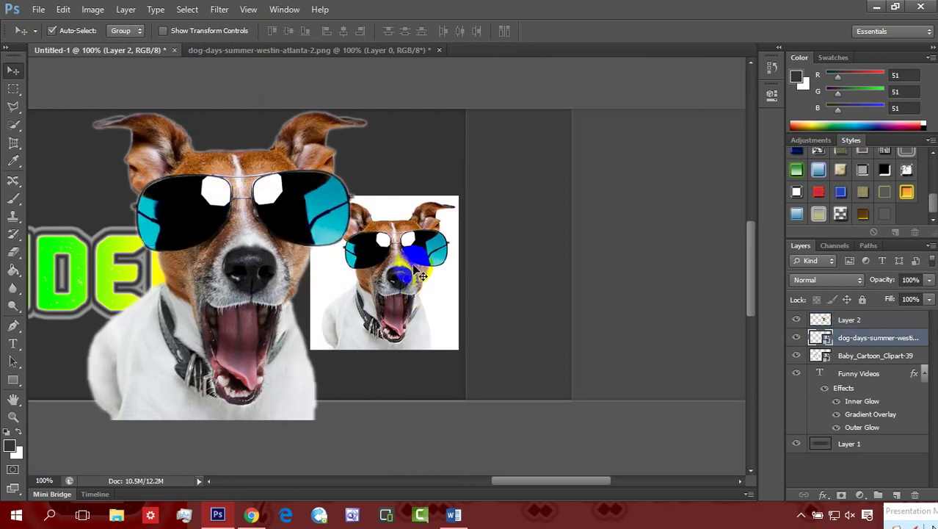
left_click(915, 495)
left_click(434, 204)
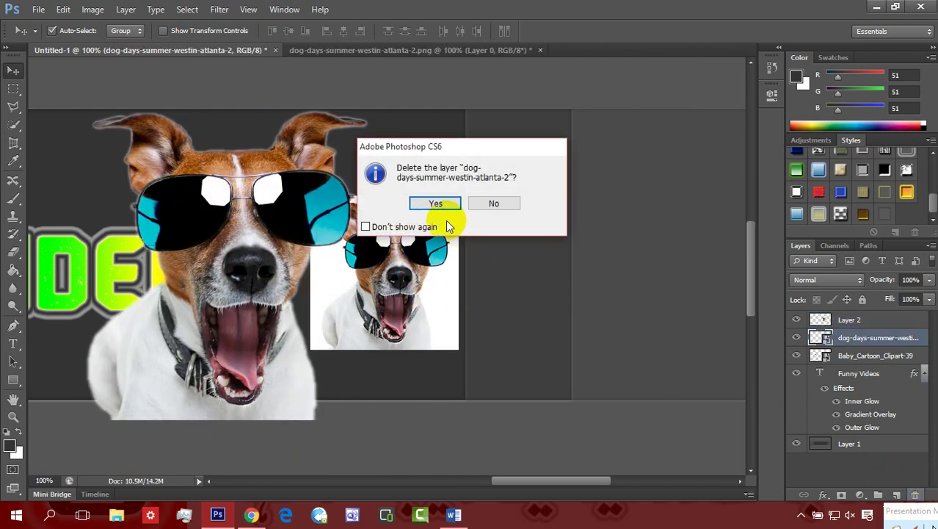
Step: Scale the cut-out dog down to about 80% and place it after the title, standing on the banner strip's lower edge
left_click_drag(279, 215, 413, 225)
key("ctrl+t")
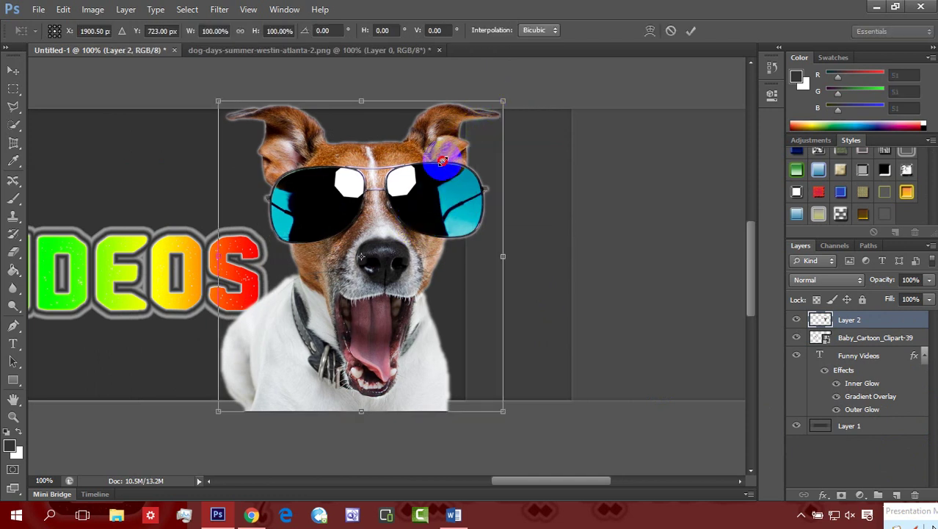
mouse_move(442, 160)
left_mouse_down()
mouse_move(440, 150)
mouse_move(443, 158)
left_mouse_up()
left_click(325, 282)
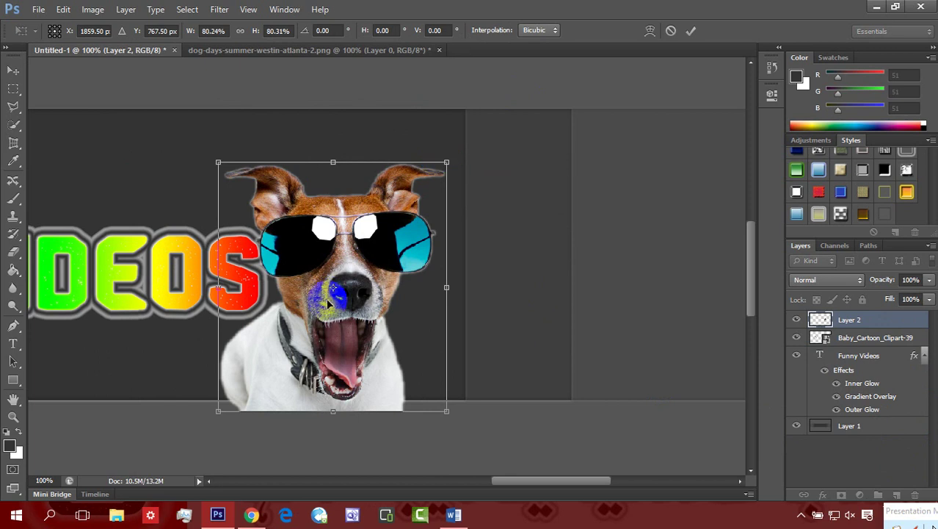
key("Return")
left_click_drag(347, 302, 396, 285)
Step: Flip the cut-out dog horizontally and move it inside the safe area, slightly overlapping the title's last letter
key("ctrl+t")
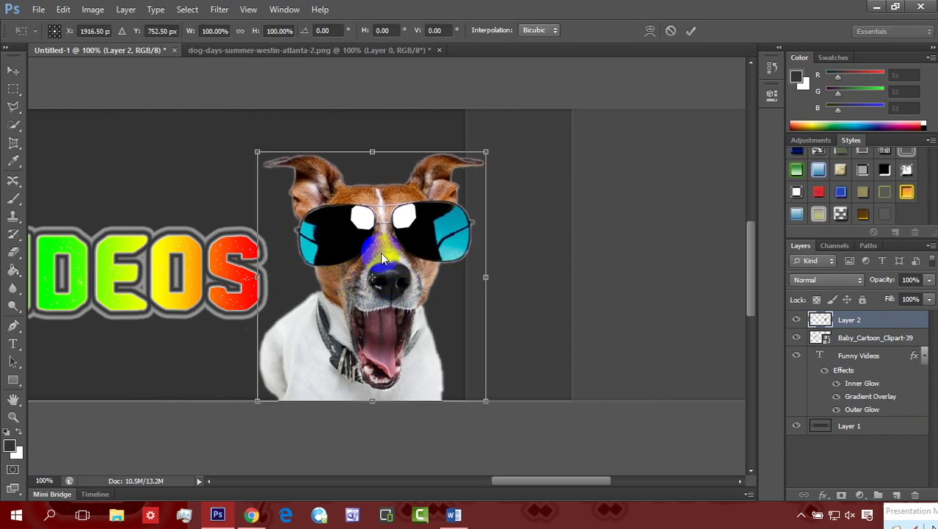
right_click(380, 253)
left_click(431, 458)
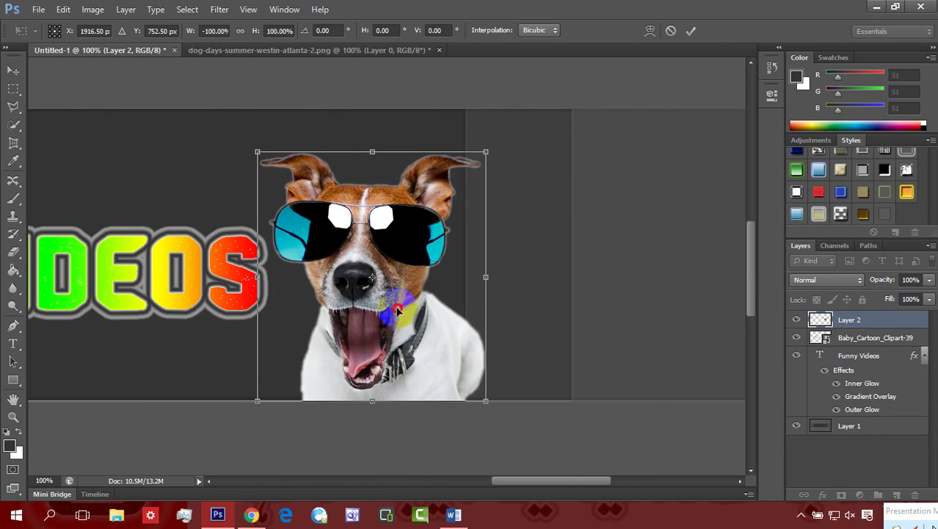
left_click_drag(397, 305, 328, 279)
key("Return")
Step: Move the baby clipart outward, away from the first letter of the Funny Videos title
right_click(328, 279)
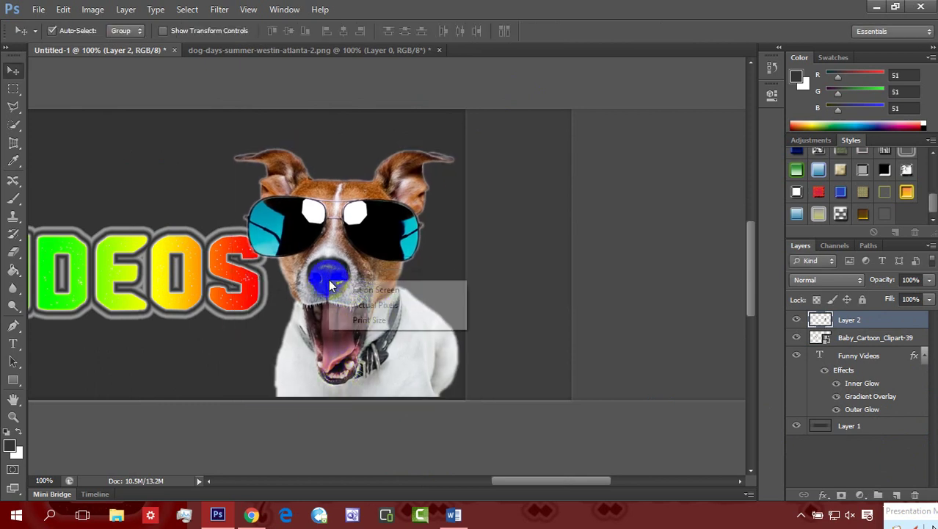
left_click(374, 289)
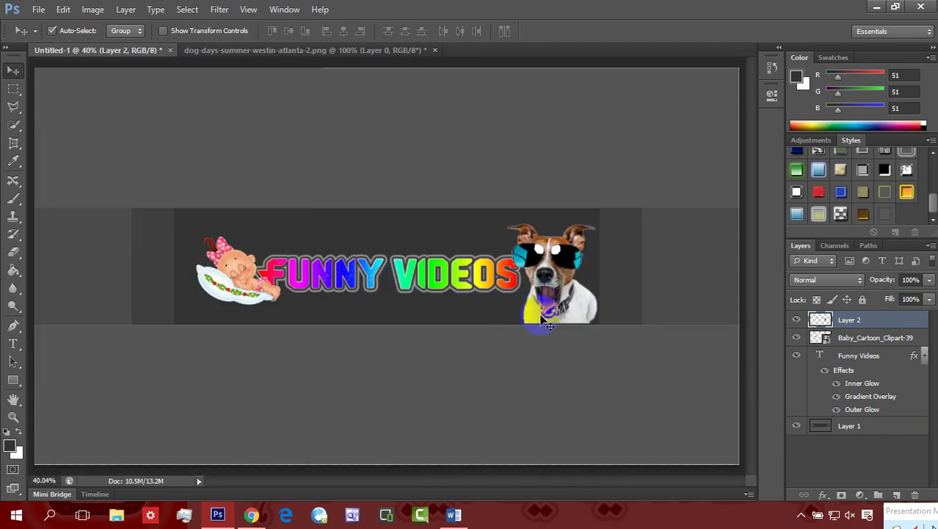
left_click(233, 275)
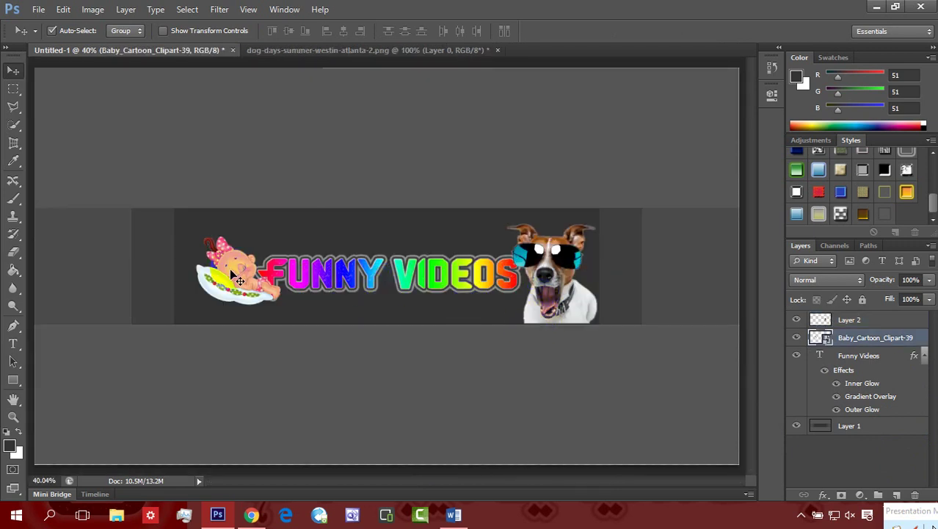
key("ctrl+plus")
key("ctrl+plus")
left_click_drag(210, 273, 406, 273)
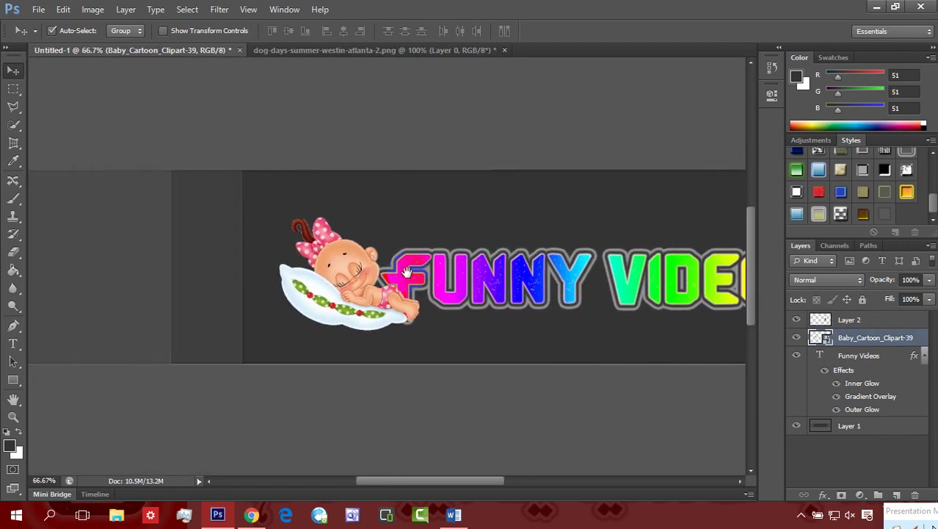
left_click_drag(331, 294, 326, 295)
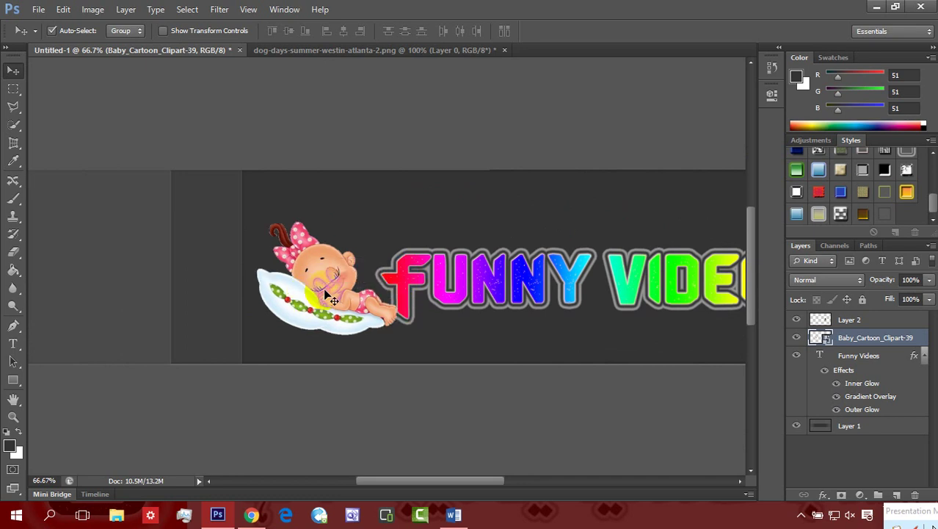
Step: Move the baby clipart lower, scale it up to about 121% and place its layer beneath the Funny Videos title layer
key("ctrl+t")
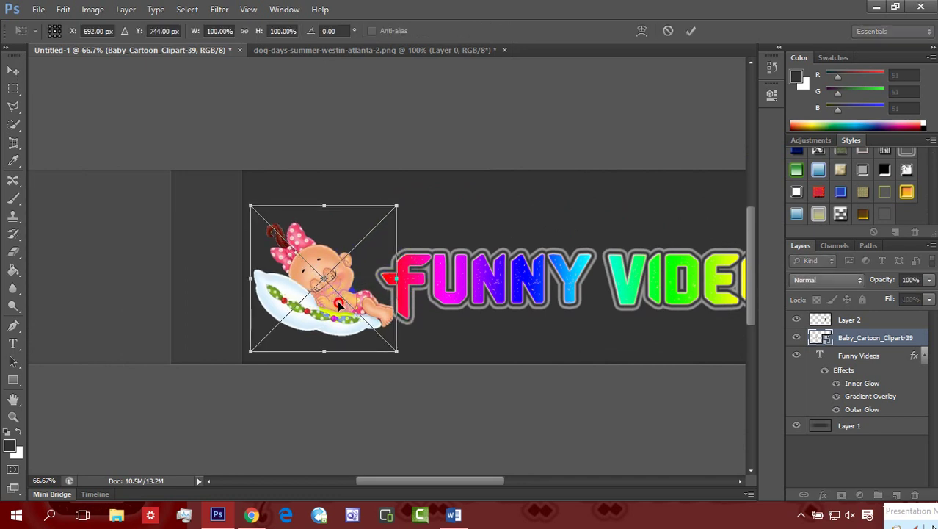
left_click_drag(337, 301, 331, 318)
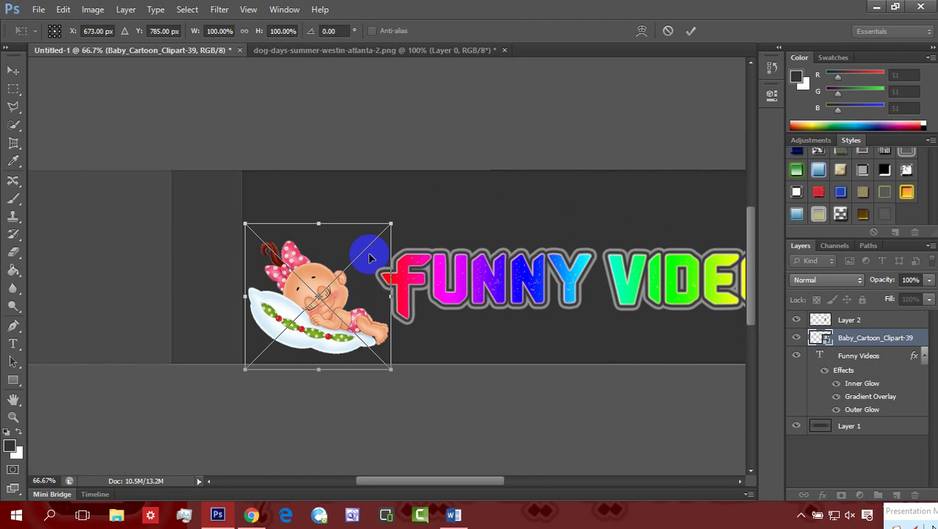
left_click_drag(384, 229, 433, 200)
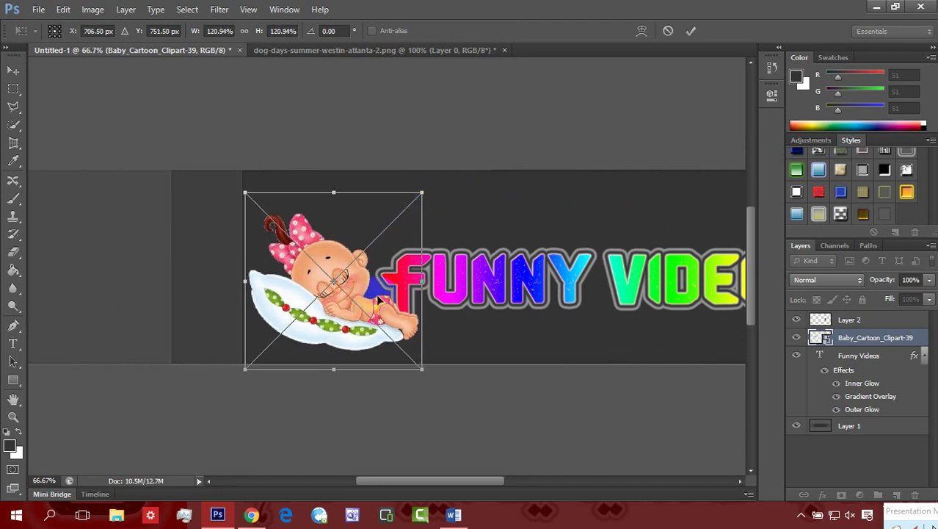
double_click(377, 344)
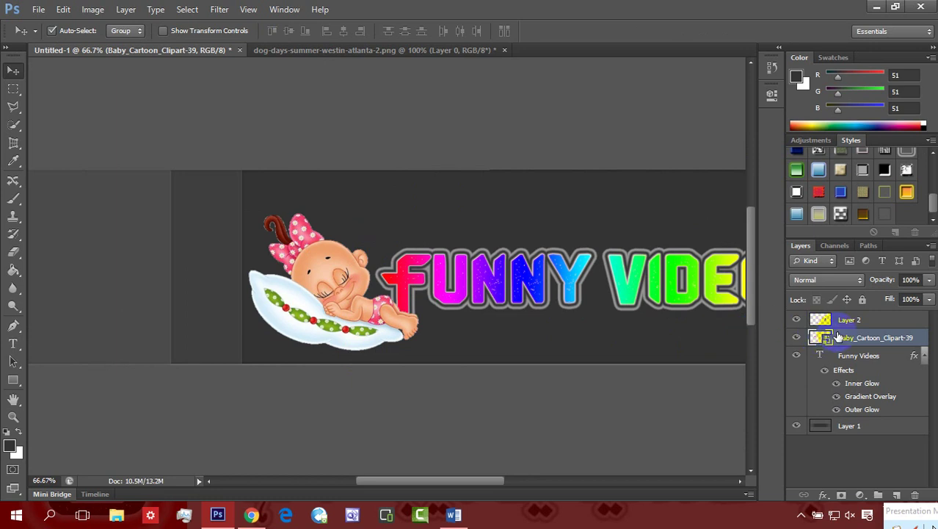
left_click_drag(837, 403, 828, 400)
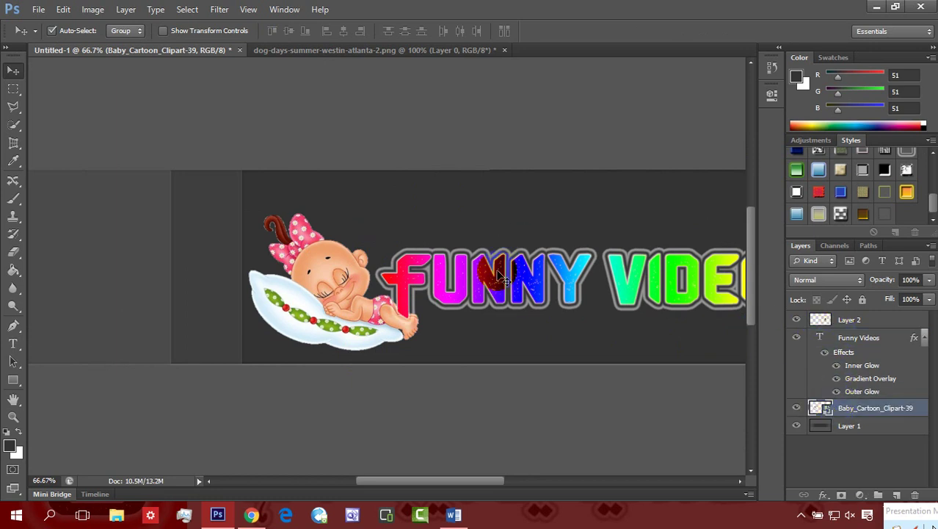
Step: Slightly adjust the size of the Funny Videos title between the baby clipart and the dog
left_click(406, 270)
key("ctrl+t")
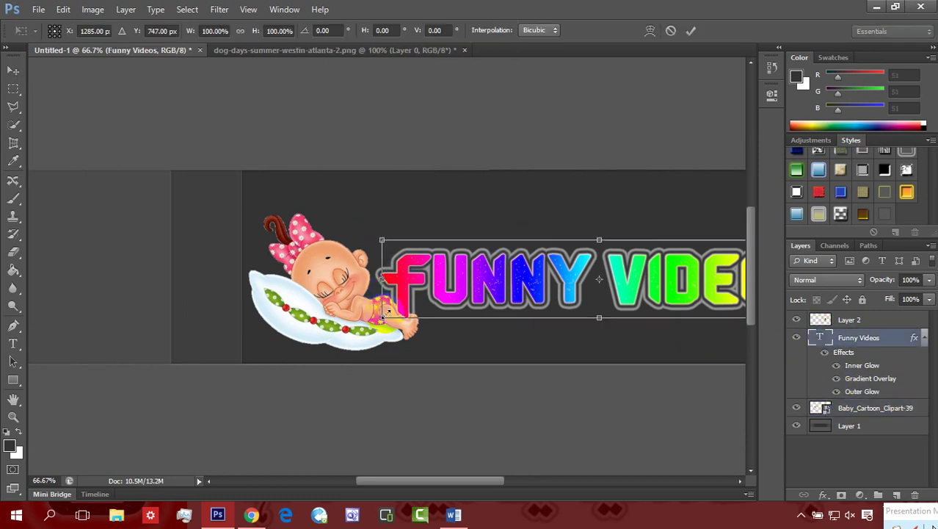
mouse_move(381, 318)
left_mouse_down()
mouse_move(365, 322)
mouse_move(398, 297)
mouse_move(540, 300)
mouse_move(385, 309)
left_mouse_up()
key("Return")
key("ctrl+minus")
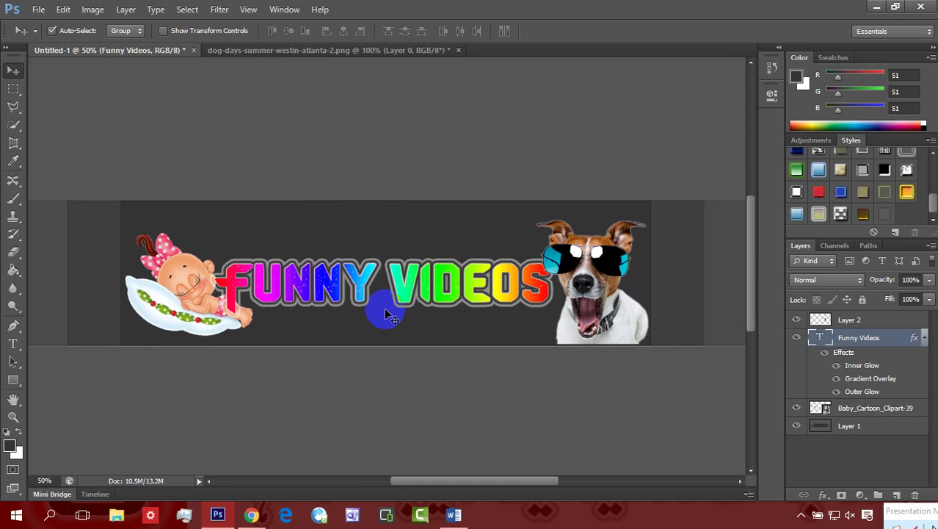
left_click_drag(387, 314, 389, 312)
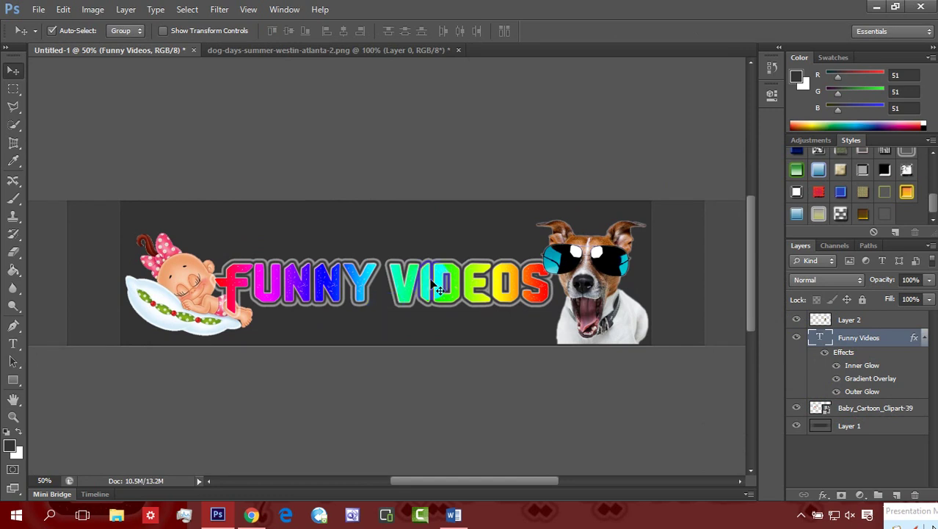
Step: Save the channel art to the Desktop as a JPEG named art
key("ctrl+minus")
key("ctrl+minus")
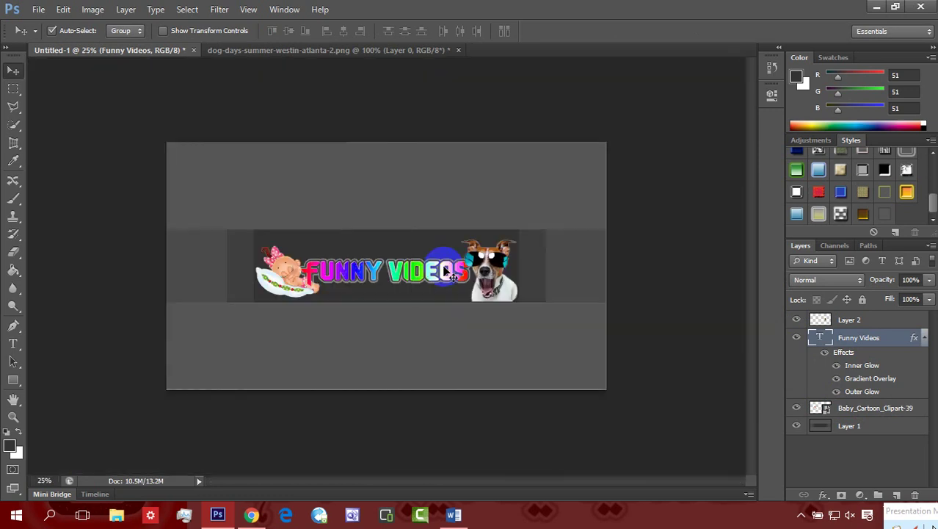
mouse_move(340, 297)
left_mouse_down()
mouse_move(392, 261)
mouse_move(461, 279)
left_mouse_up()
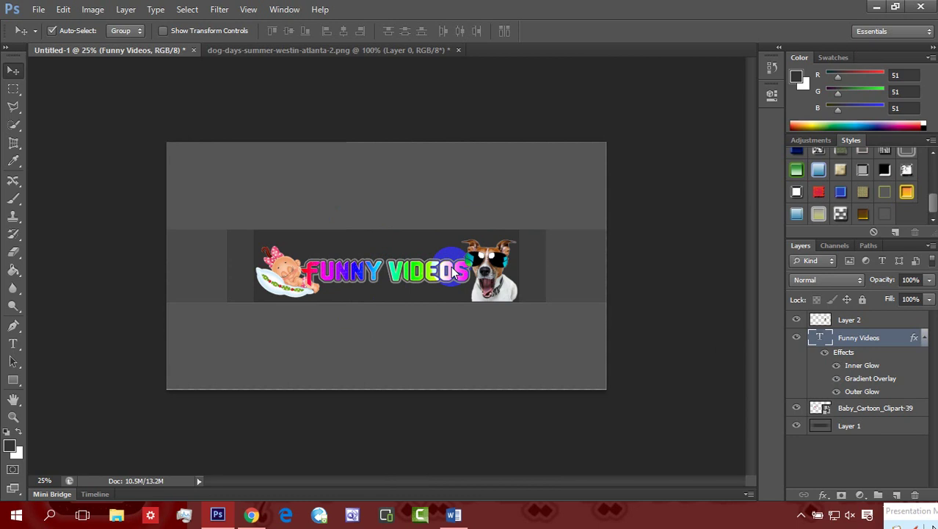
key("ctrl+s")
left_click(269, 123)
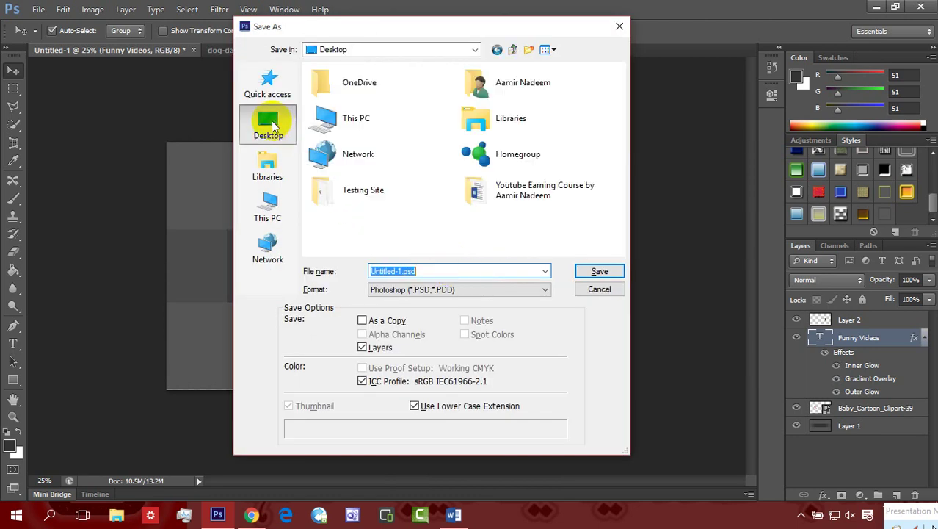
left_click(390, 291)
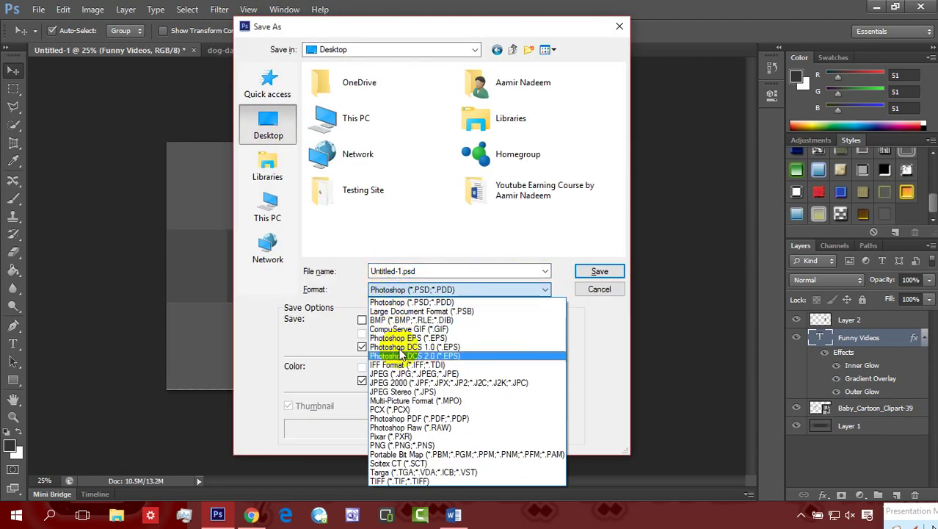
left_click(402, 373)
left_click(405, 269)
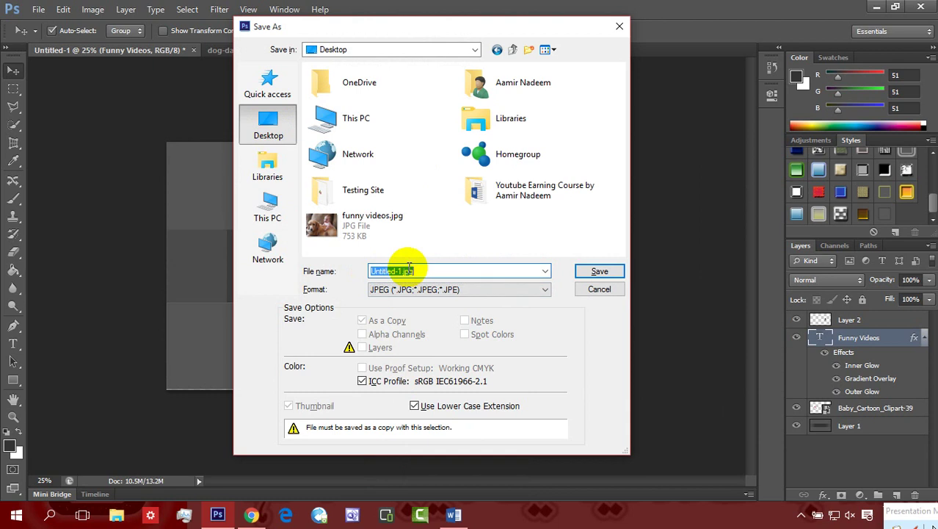
type("art")
key("Return")
key("Return")
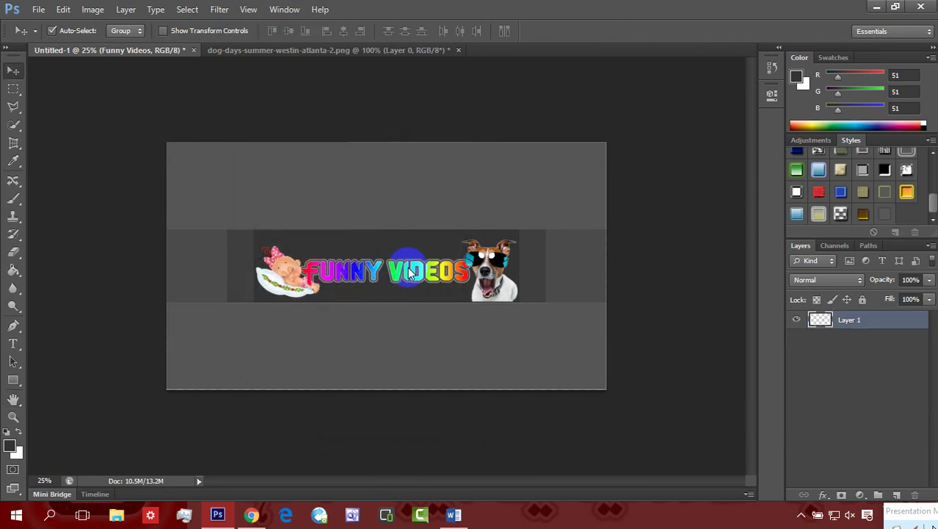
Step: Switch to the Funny Videos YouTube channel in Chrome and start adding channel art
left_click(876, 7)
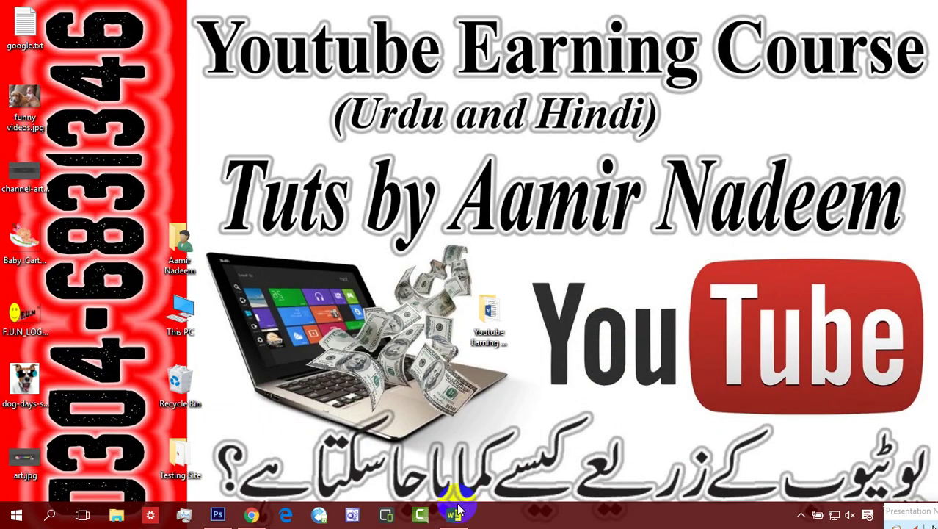
left_click(251, 514)
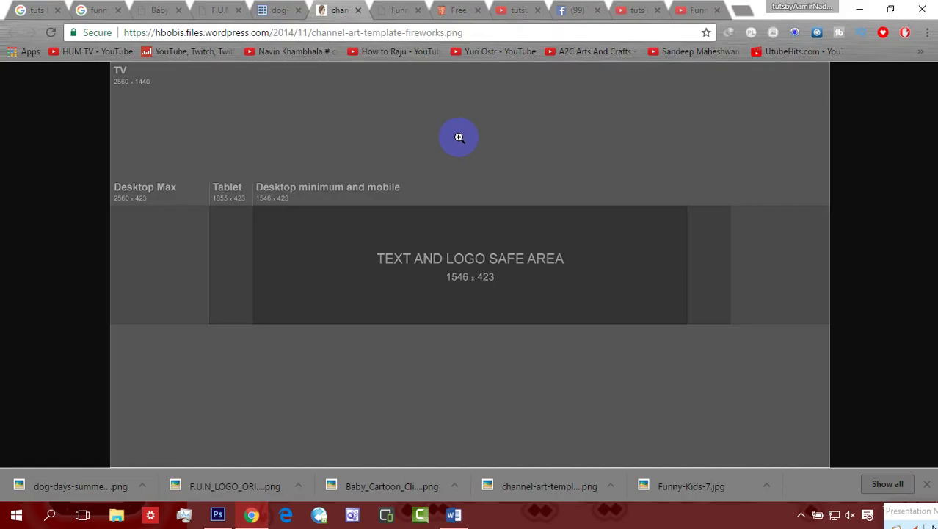
left_click(698, 8)
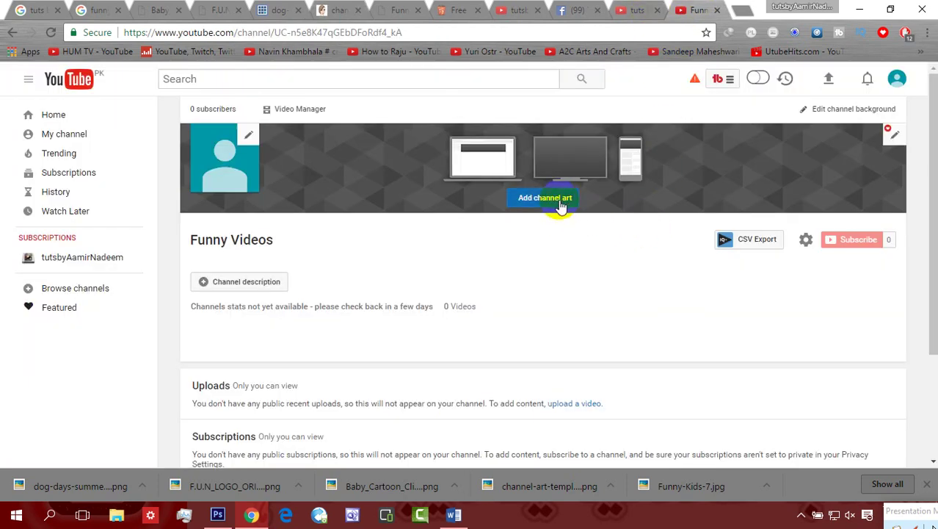
left_click(560, 205)
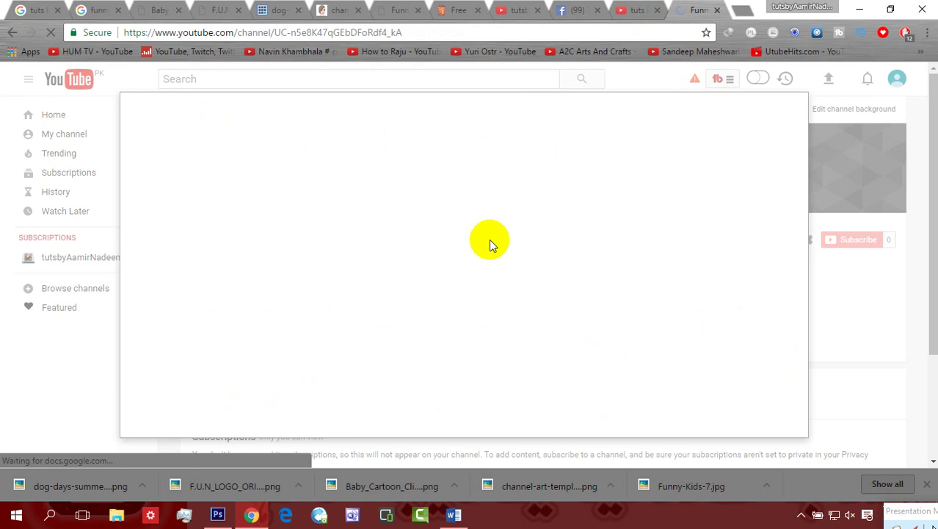
left_click(928, 484)
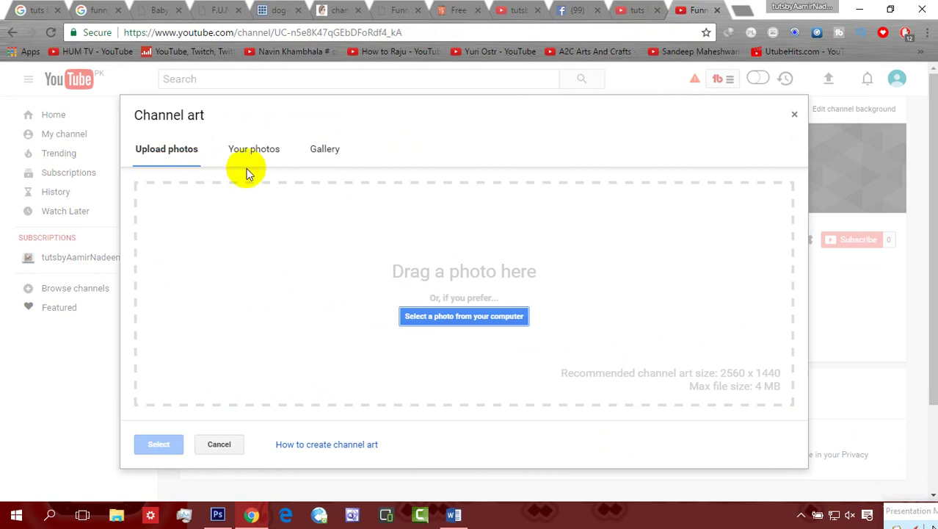
Step: Upload art.jpg from the Desktop, apply it as the channel art and look at the banner's edit options
left_click(442, 321)
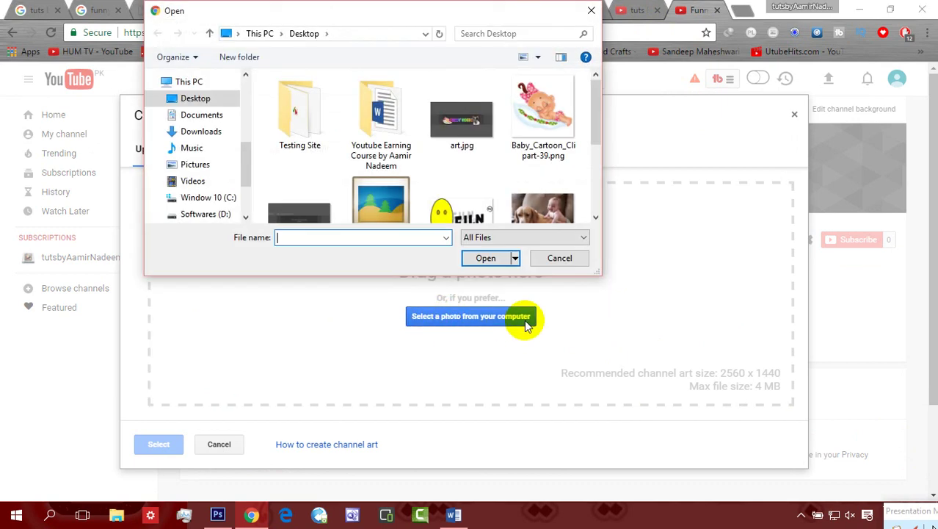
double_click(462, 121)
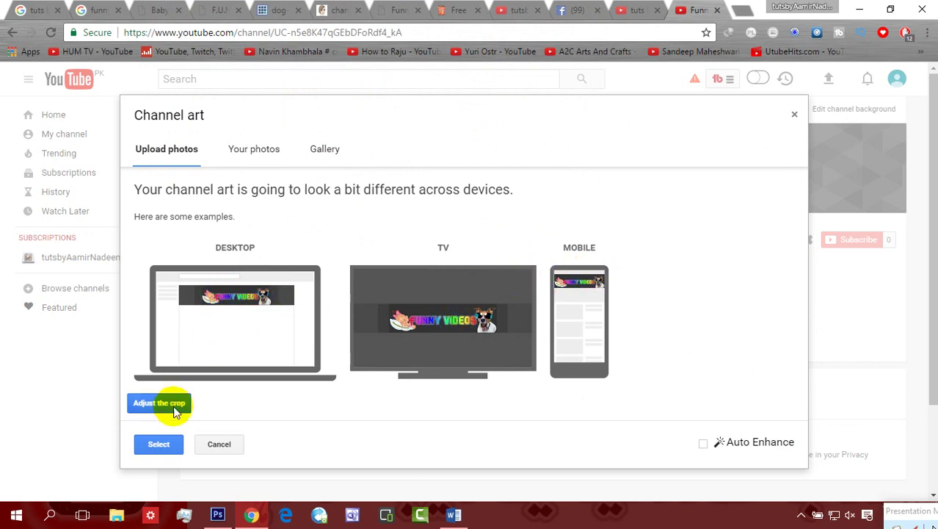
left_click(158, 444)
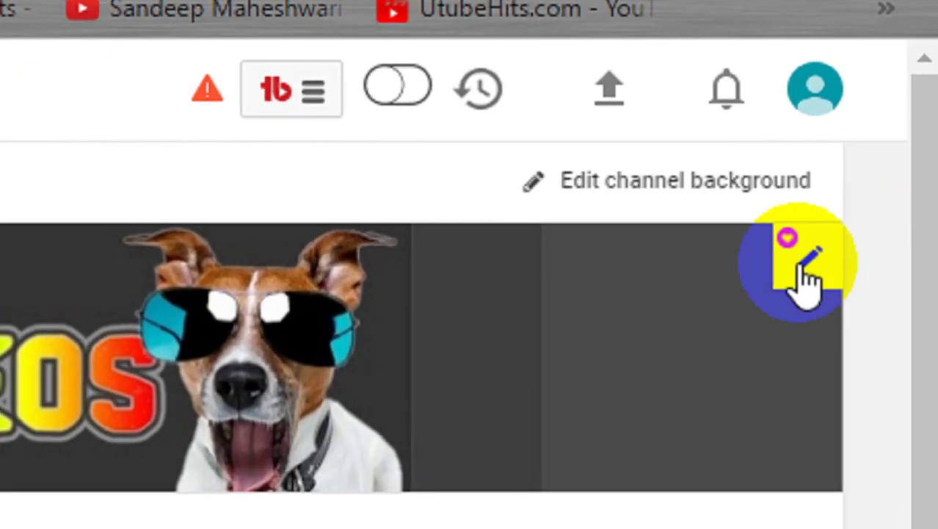
left_click(893, 138)
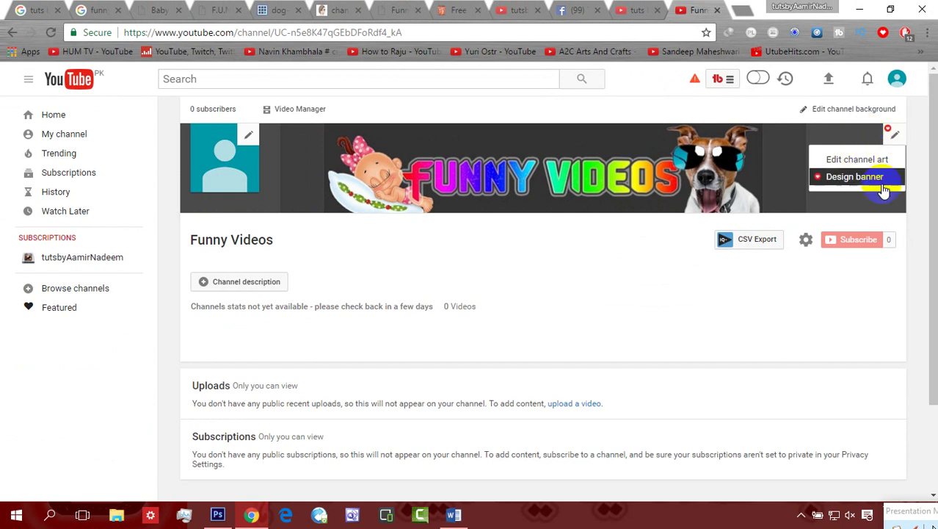
left_click(837, 332)
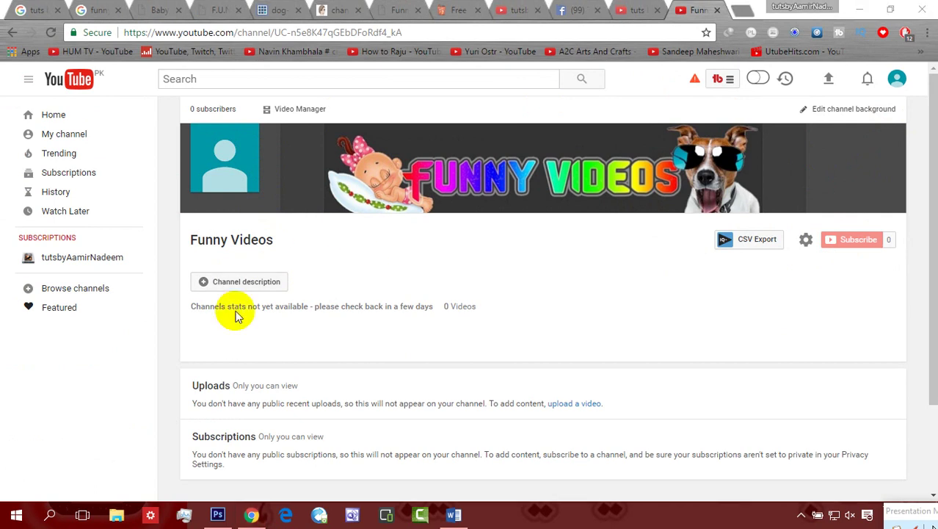
Step: Enter the channel description "Salam Friends this channel Contains all types of video"
left_click(242, 282)
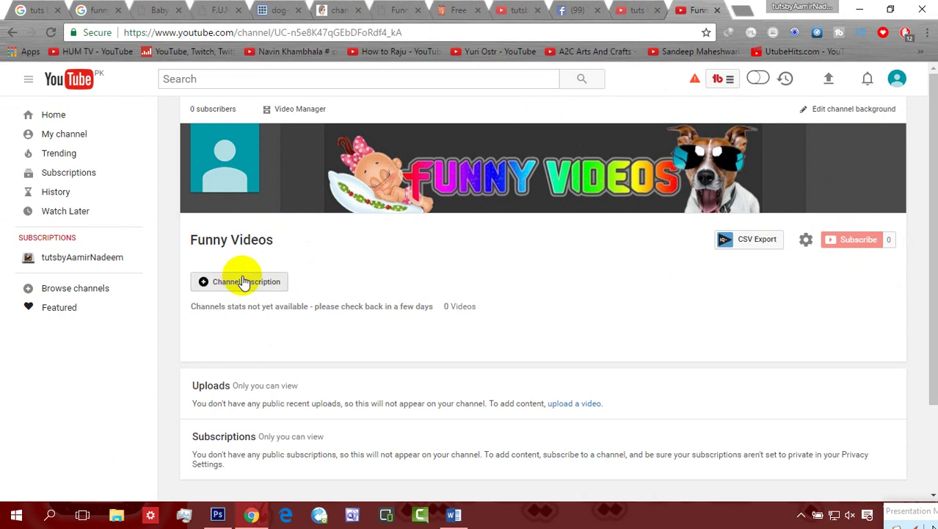
left_click(272, 297)
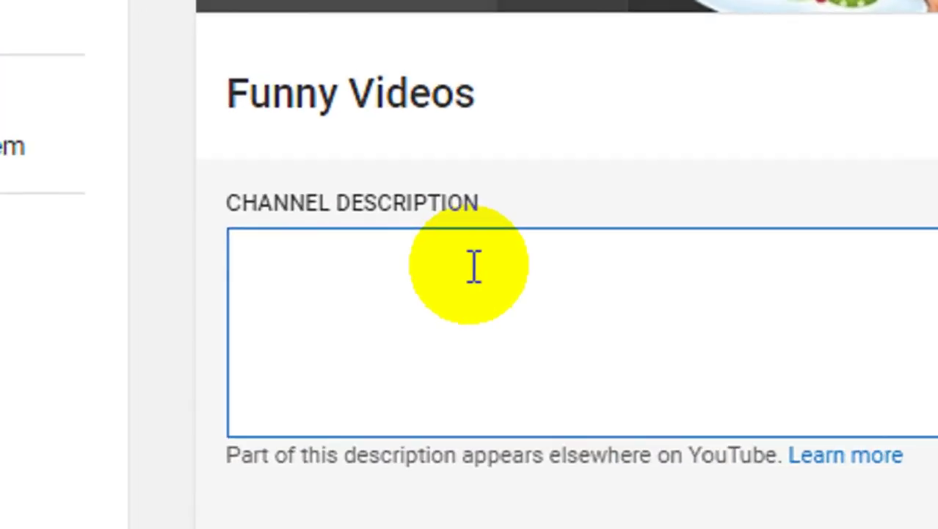
type("Salam ")
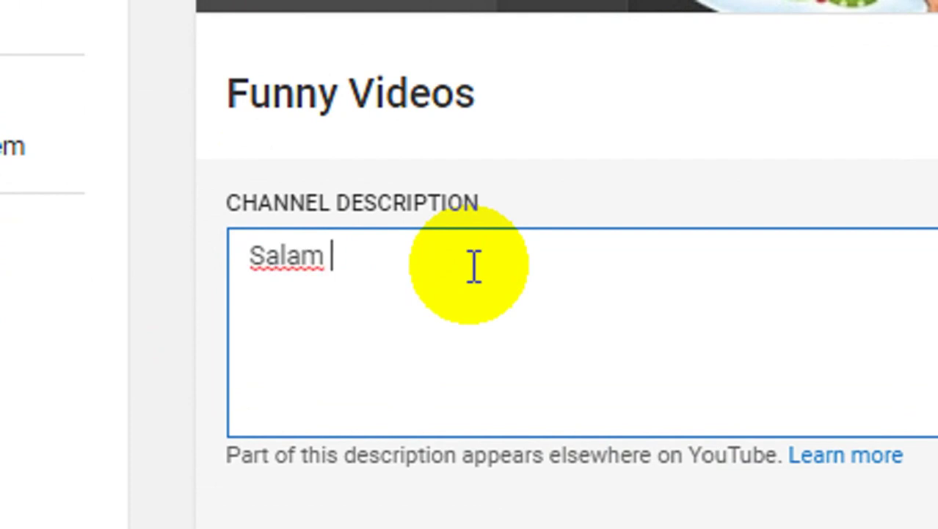
type("Friends ")
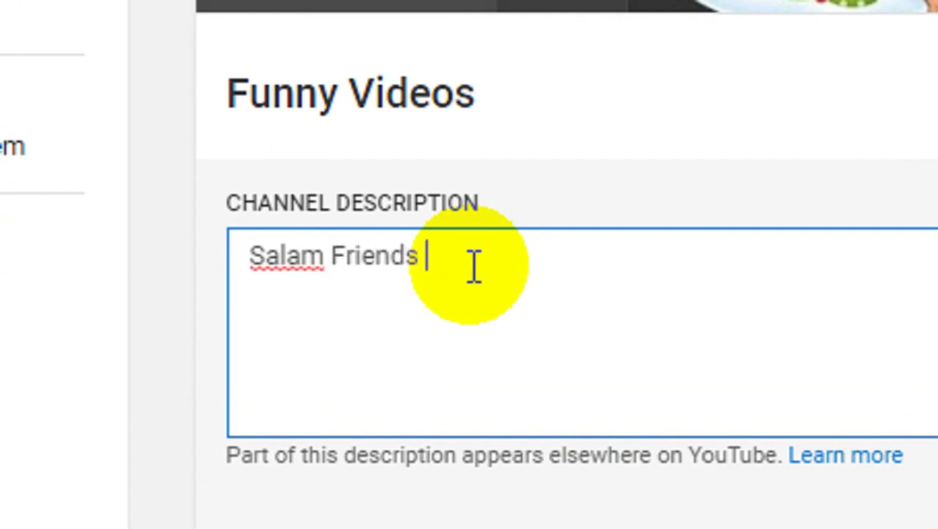
type("this chan")
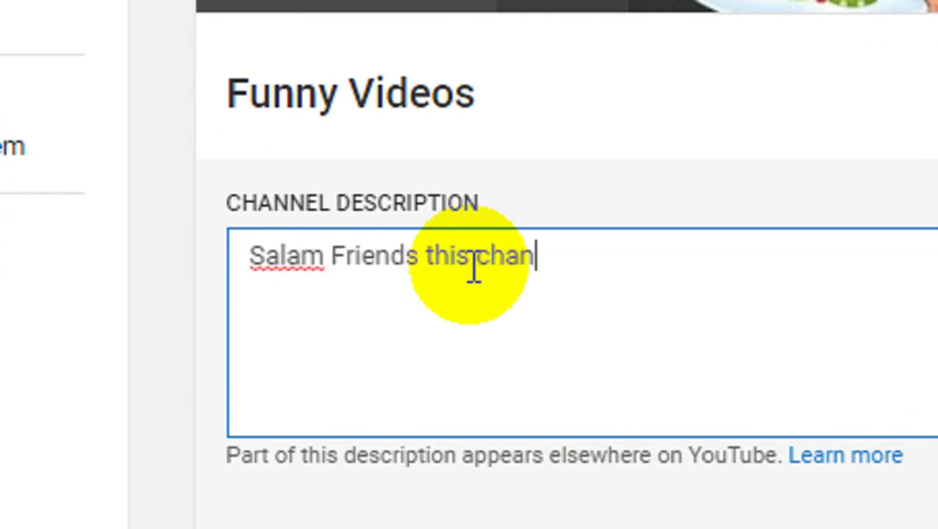
type("nel Containss al")
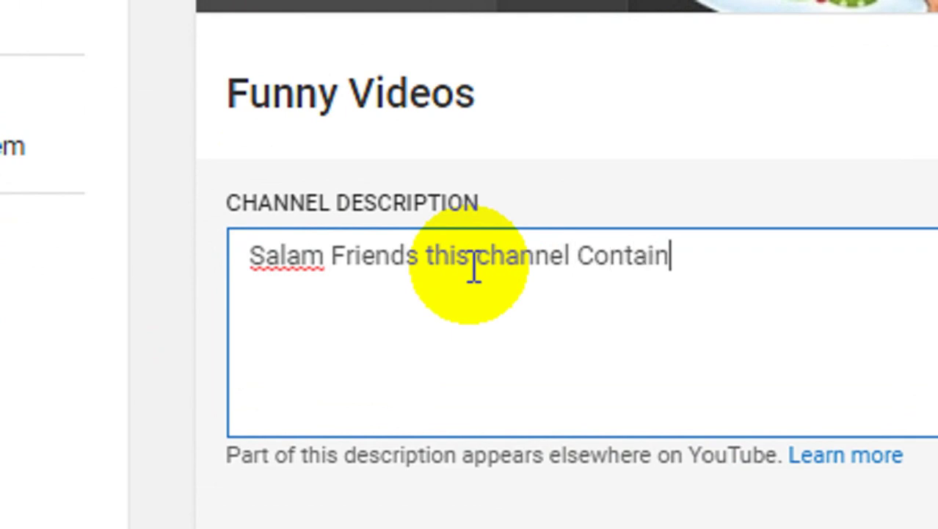
key("BackSpace")
key("BackSpace")
key("BackSpace")
key("BackSpace")
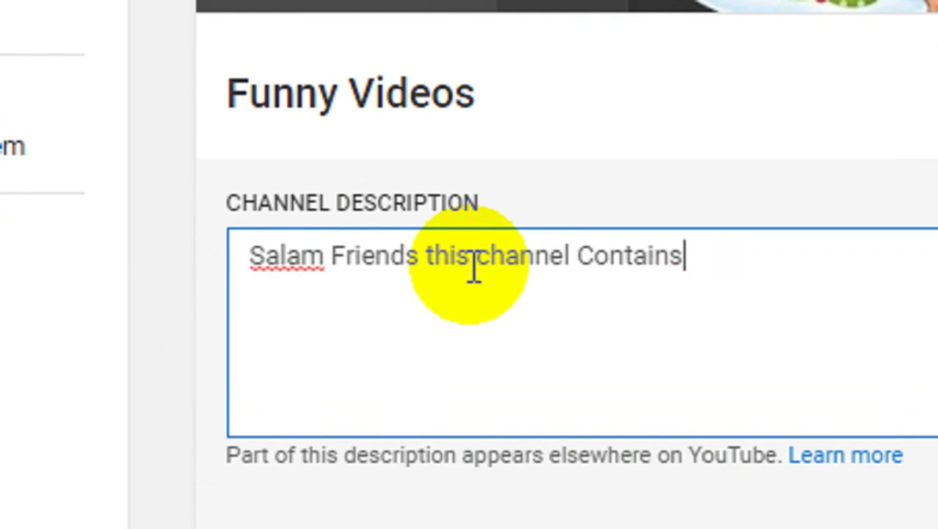
type("all type")
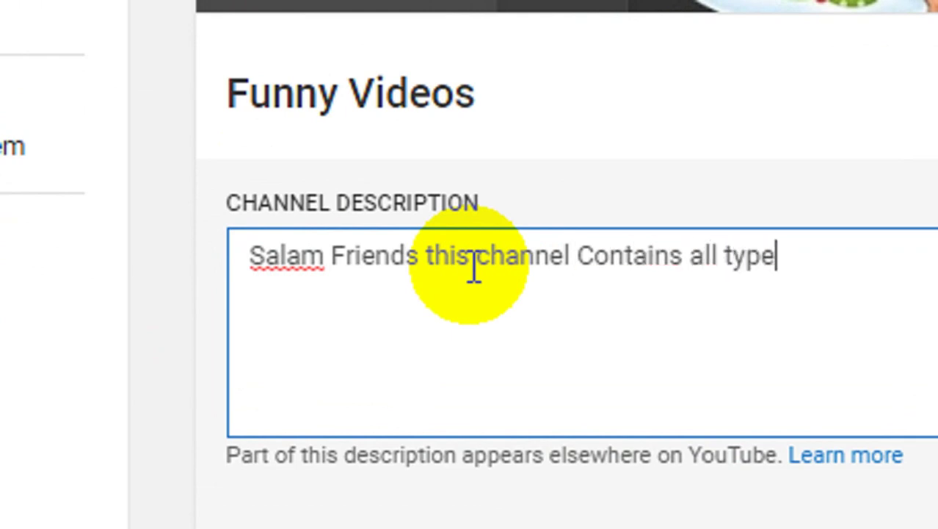
type("s of video")
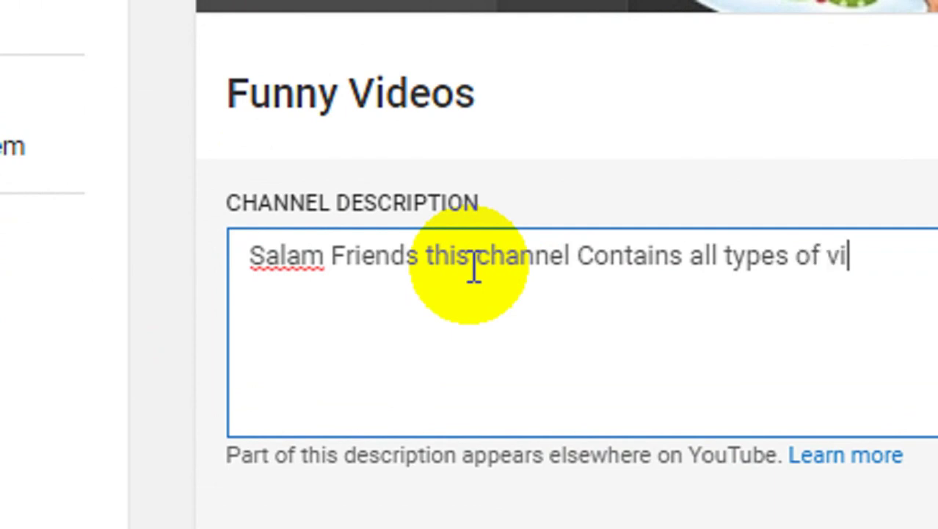